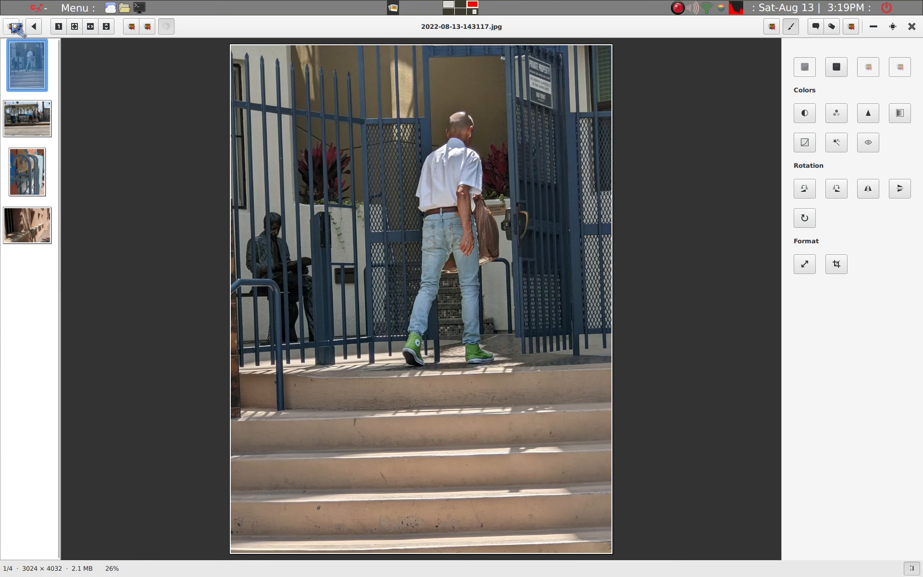
left_click(12, 26)
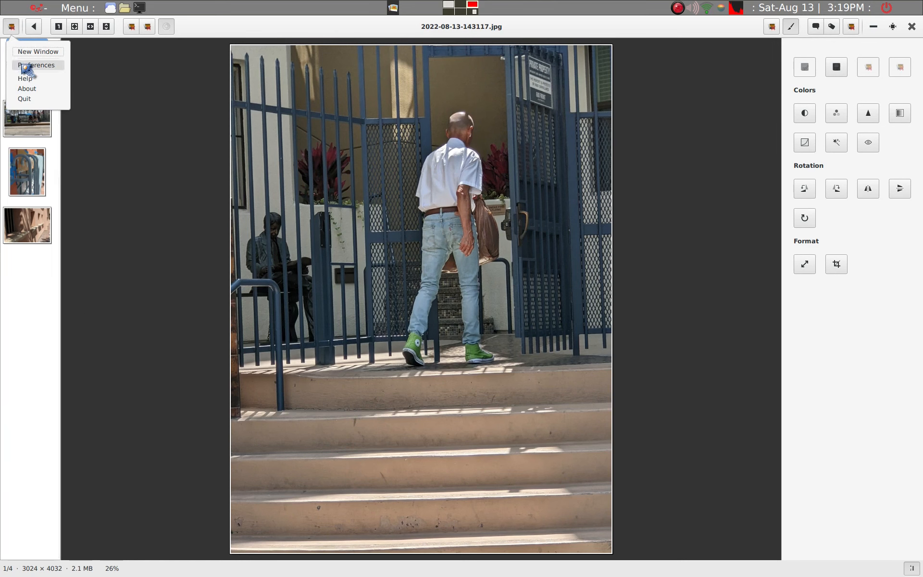
left_click(19, 267)
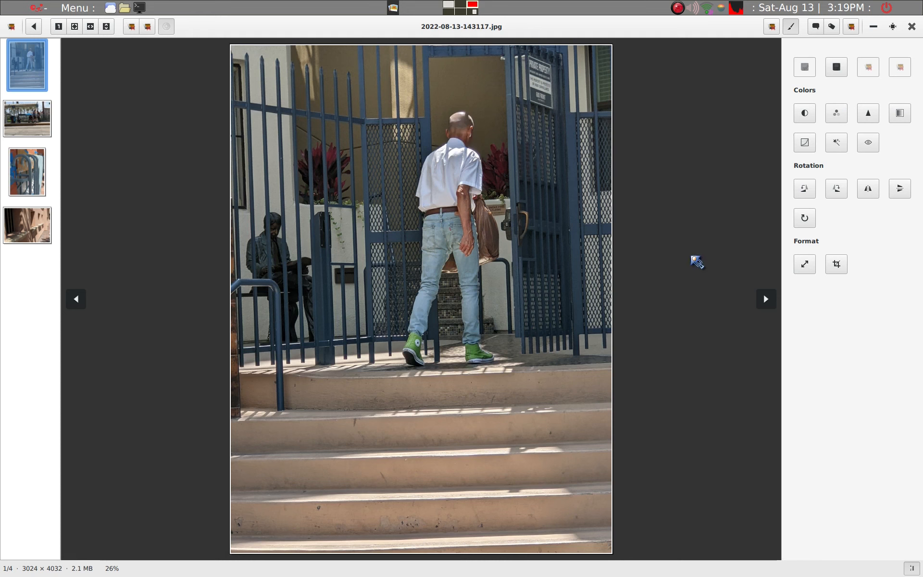
Rotate the photo by +2.0° with borders cropped and the aspect ratio kept, and accept the rotation.
left_click(806, 220)
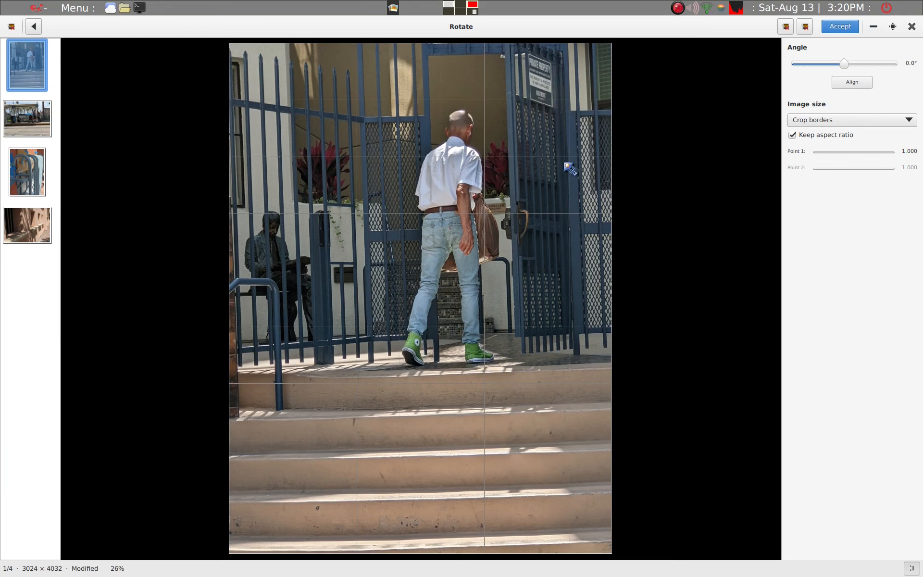
left_click(864, 68)
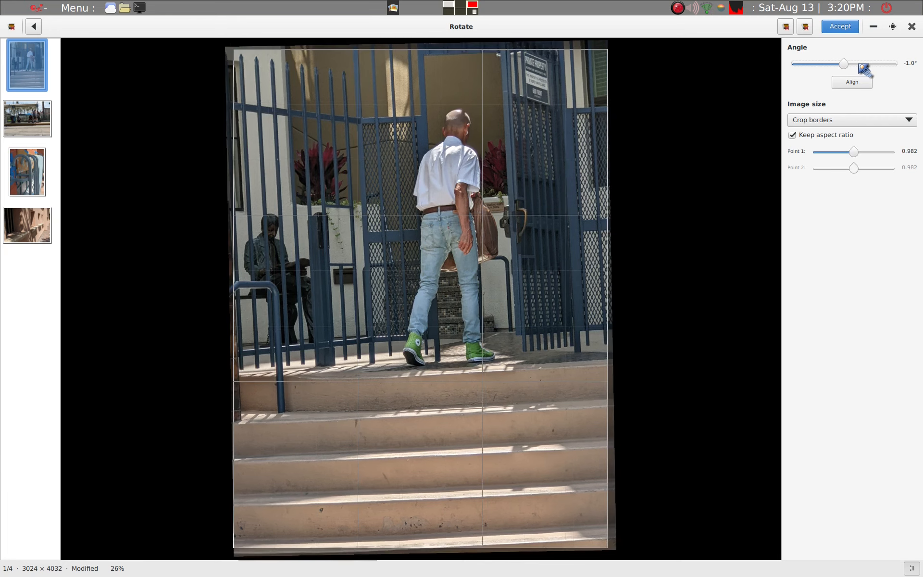
left_click(864, 69)
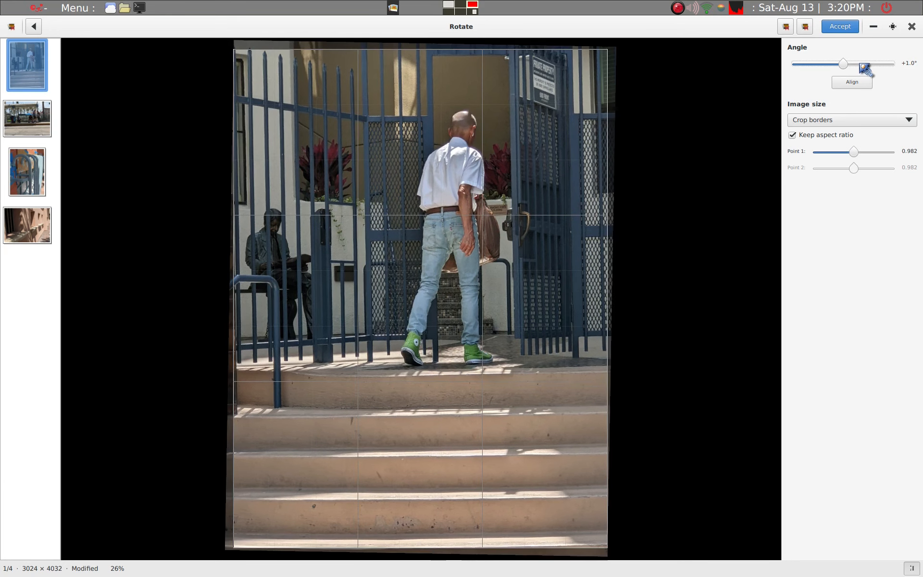
left_click(864, 68)
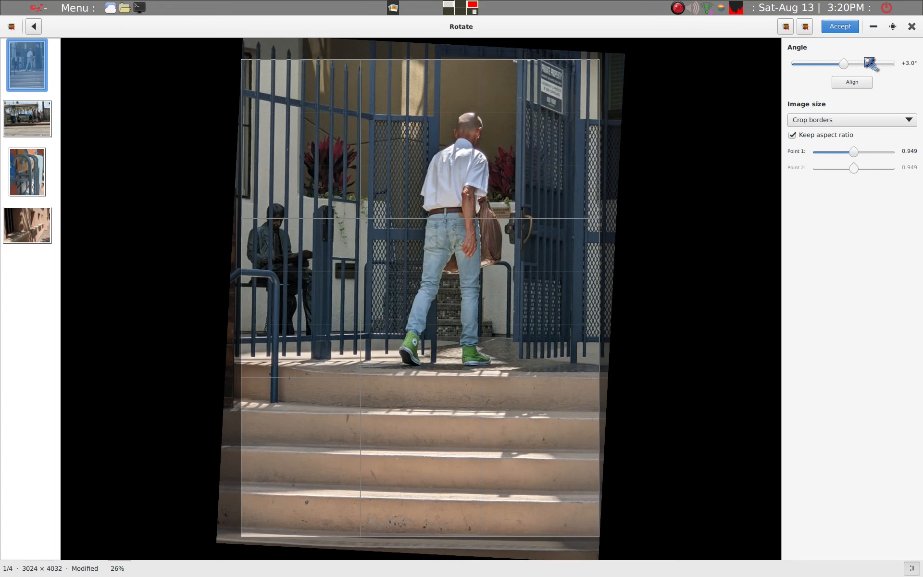
scroll(870, 69, "down", 1)
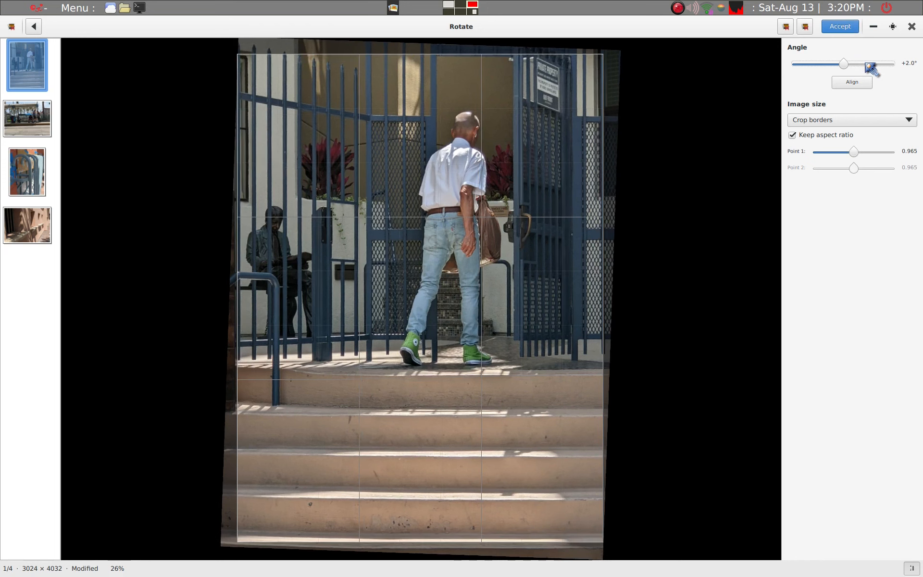
left_click(848, 30)
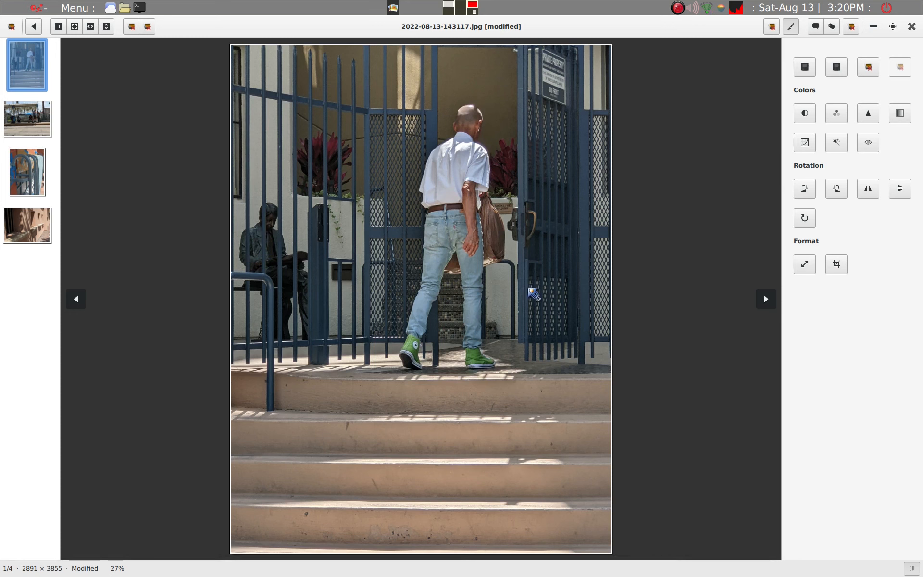
Start cropping the photo, try the inverted screen ratio, and widen the selection to about 2397 × 1928 px with no fixed aspect ratio.
left_click(842, 268)
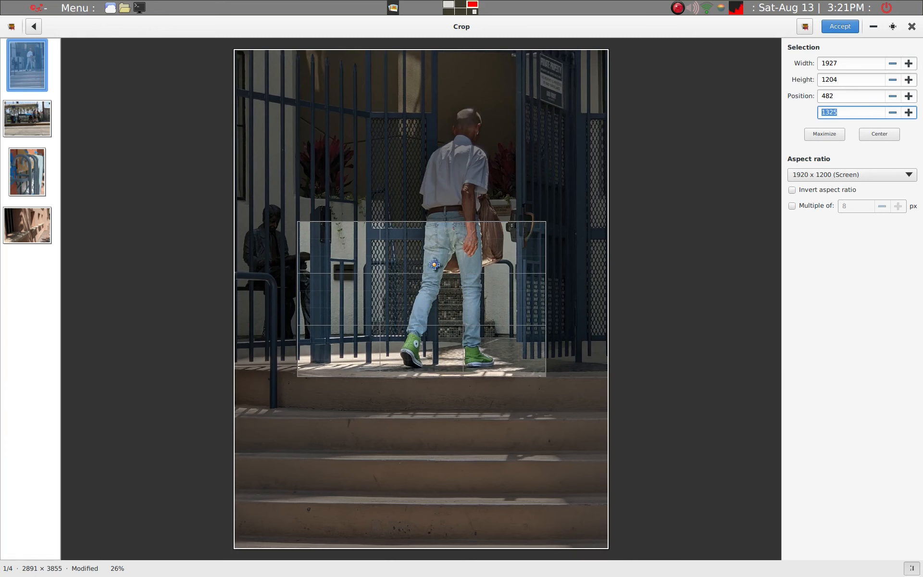
left_click(795, 192)
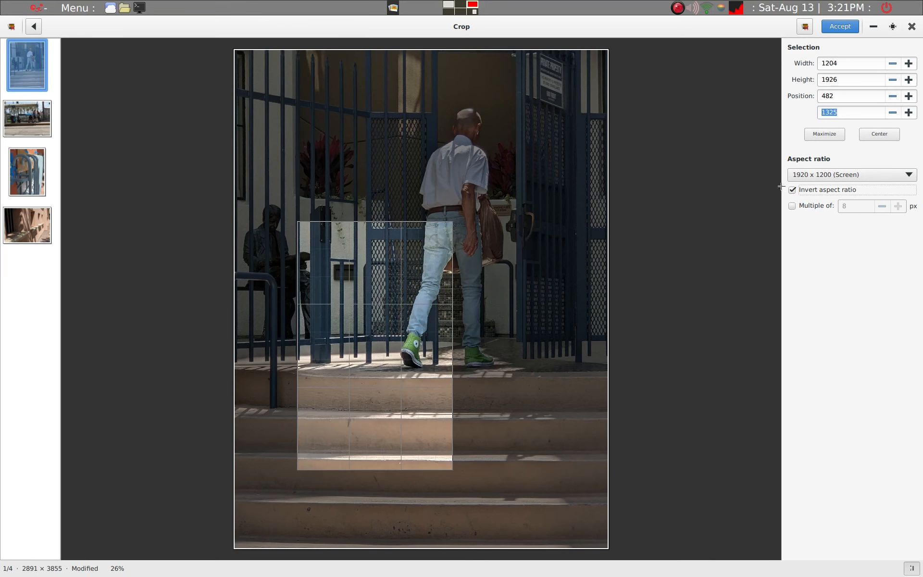
left_click(837, 179)
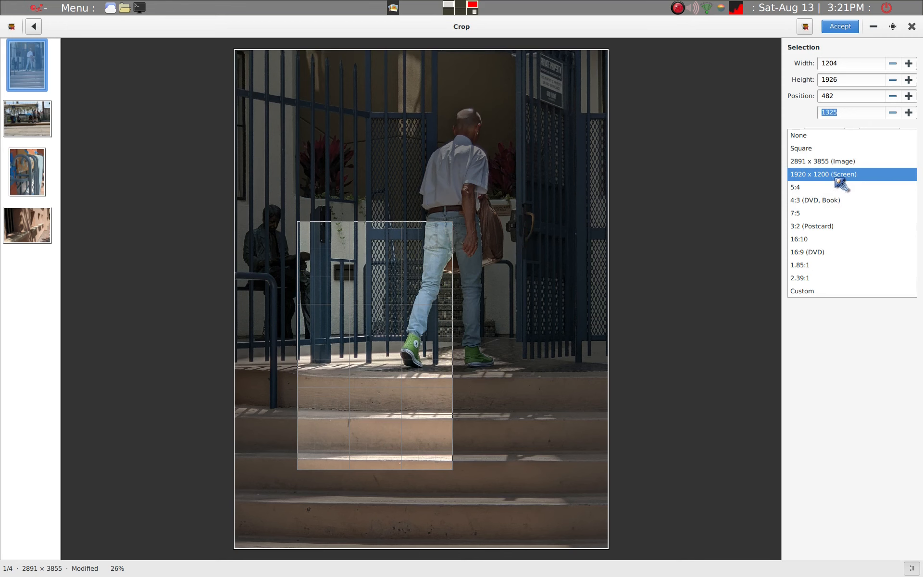
left_click(826, 140)
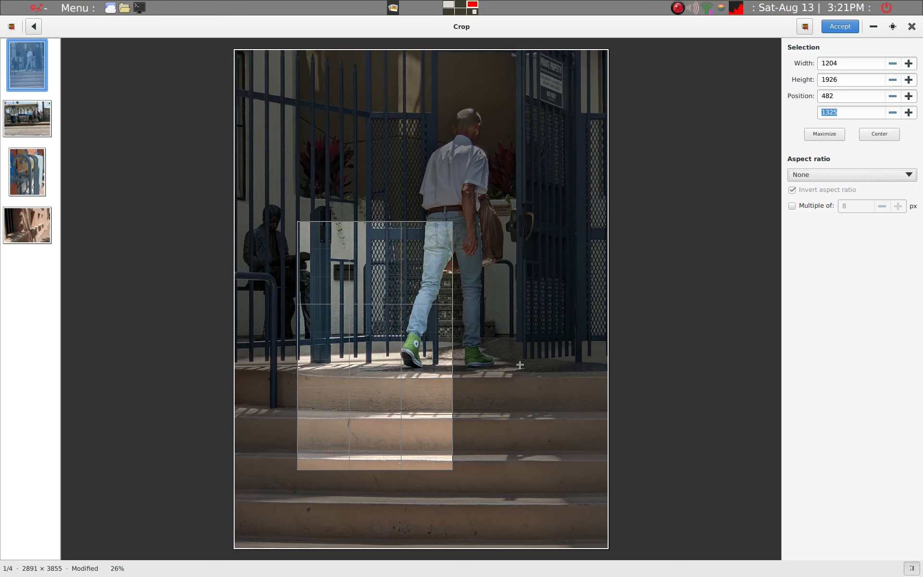
left_click_drag(445, 362, 599, 346)
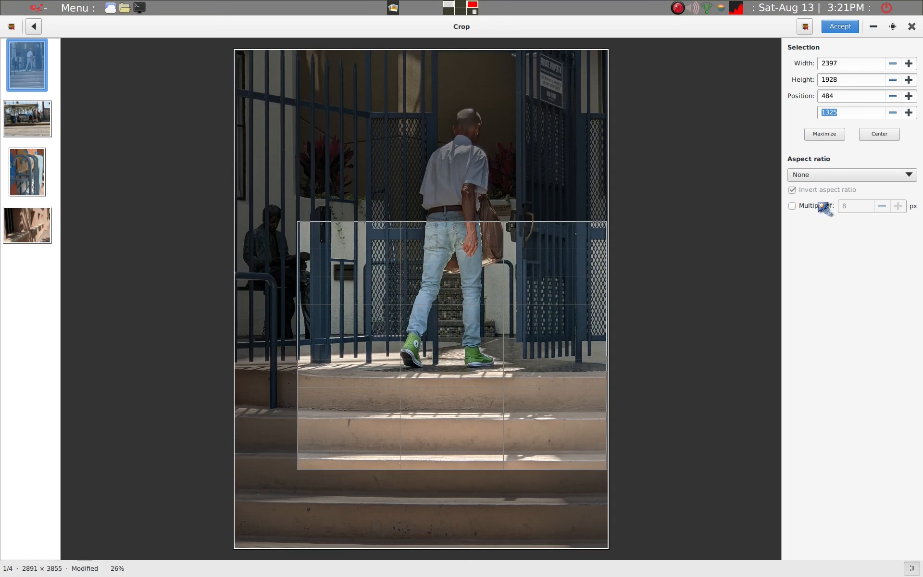
Set the crop aspect ratio to Square and move the selection to about position 0, 279 to frame the man and the seated statue.
left_click(837, 182)
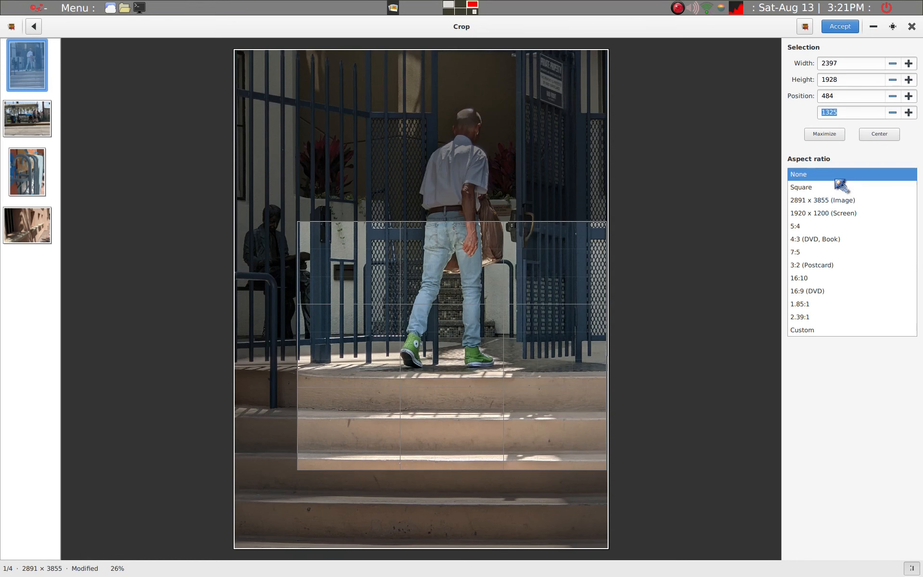
left_click(836, 194)
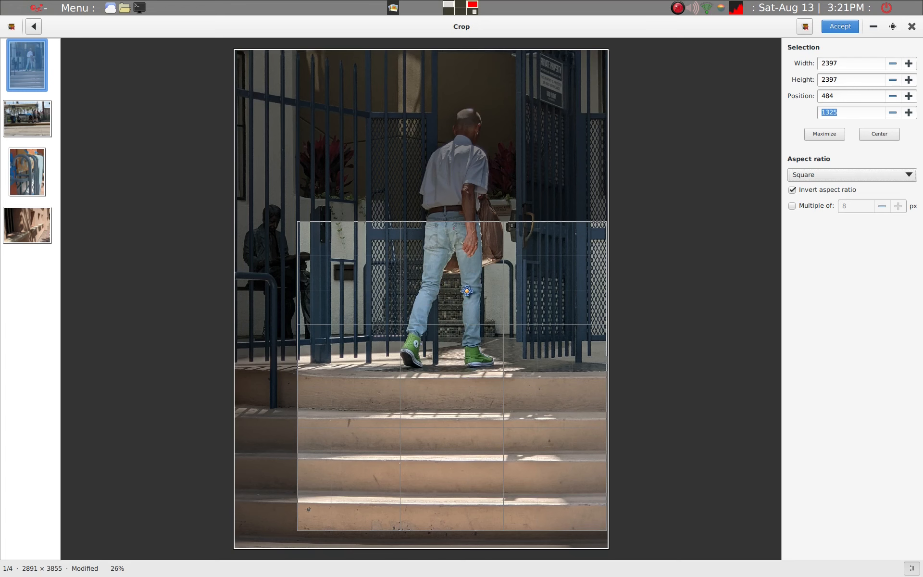
left_click_drag(469, 368, 403, 252)
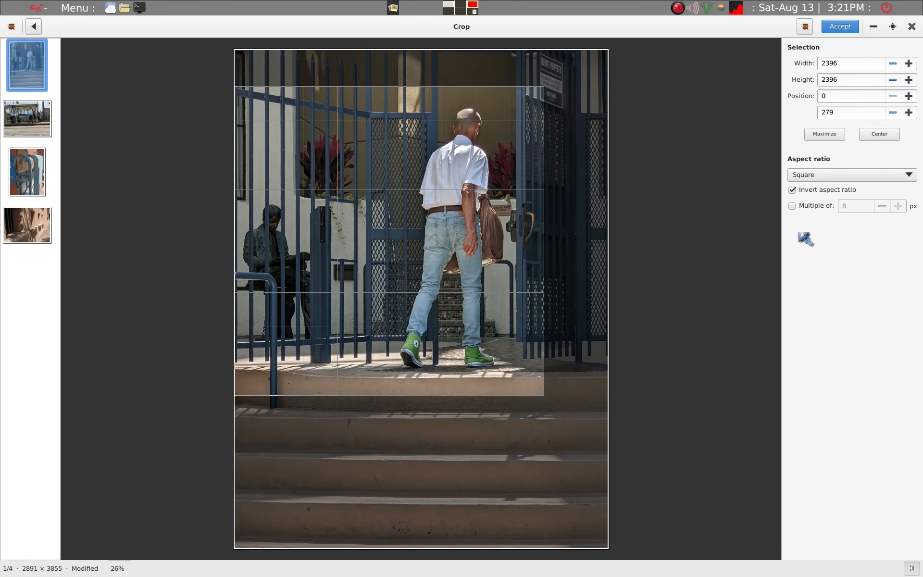
Change the crop aspect ratio to 1920 x 1200 (Screen) and maximize the selection.
left_click(845, 176)
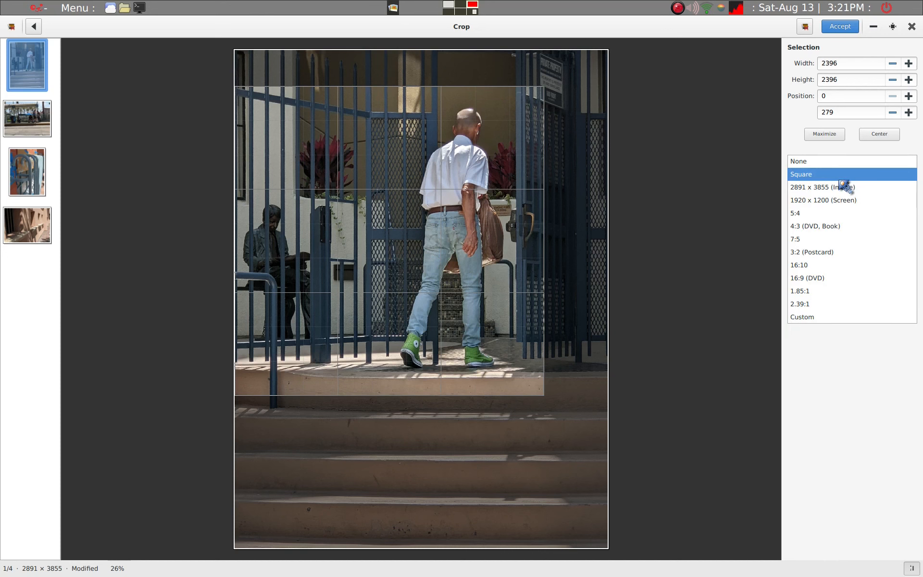
left_click(846, 200)
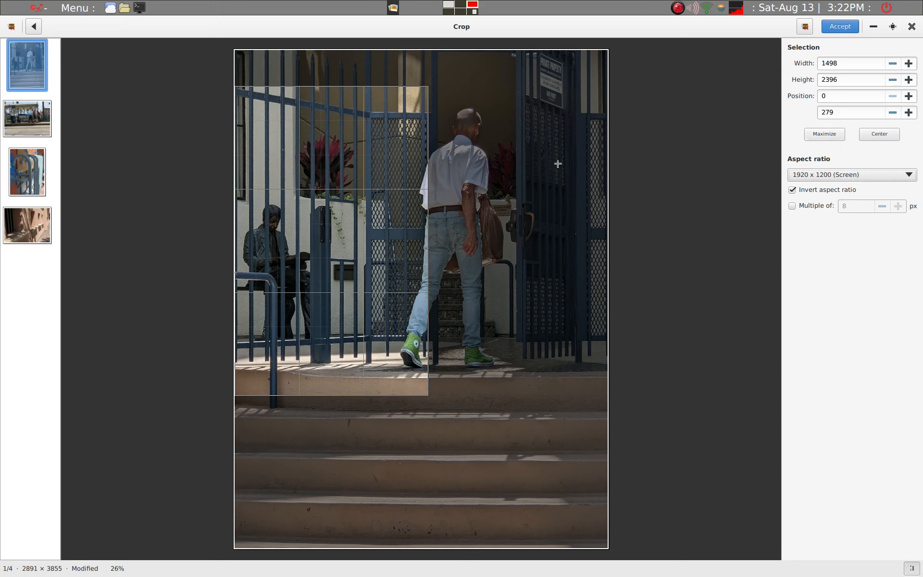
left_click(828, 135)
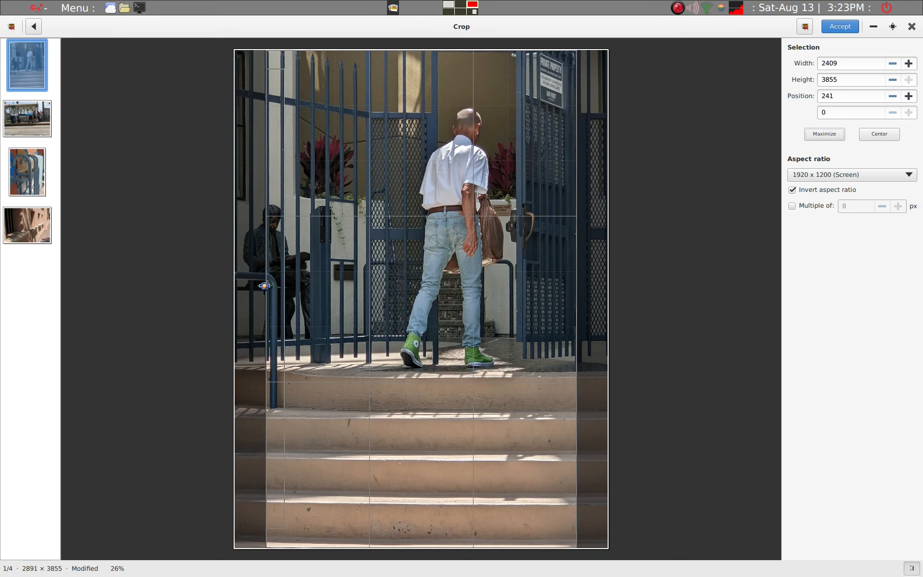
Set the crop aspect ratio to 2891 x 3855 (Image), not inverted, and maximize the selection.
left_click(822, 178)
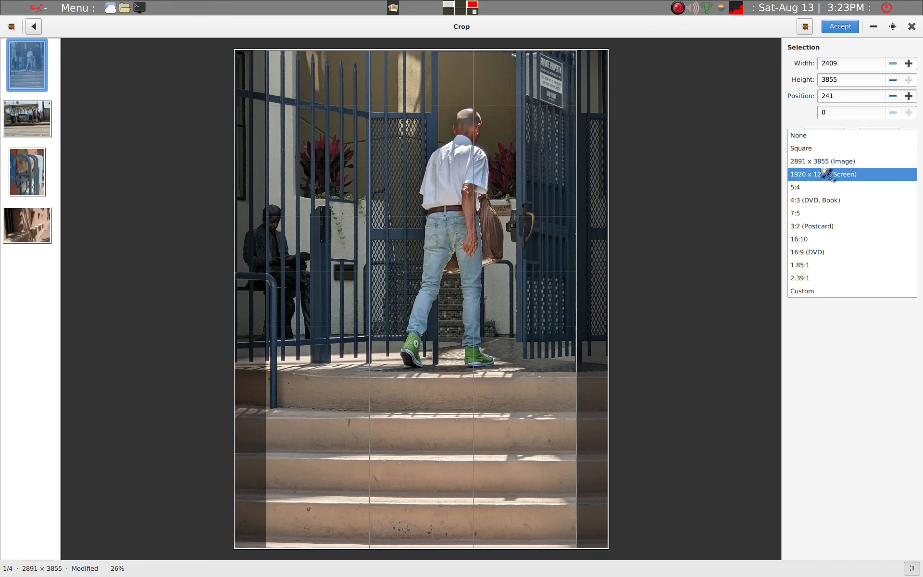
left_click(818, 161)
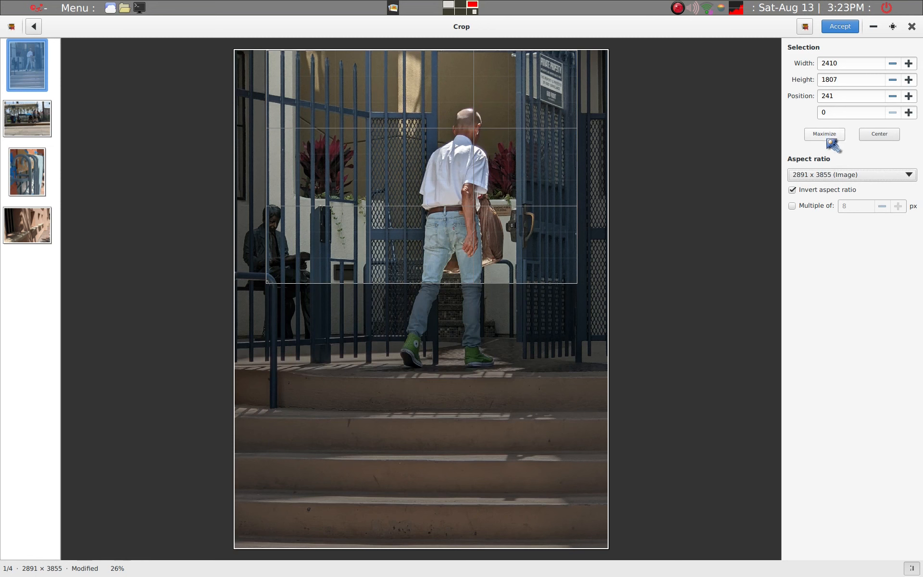
left_click(813, 193)
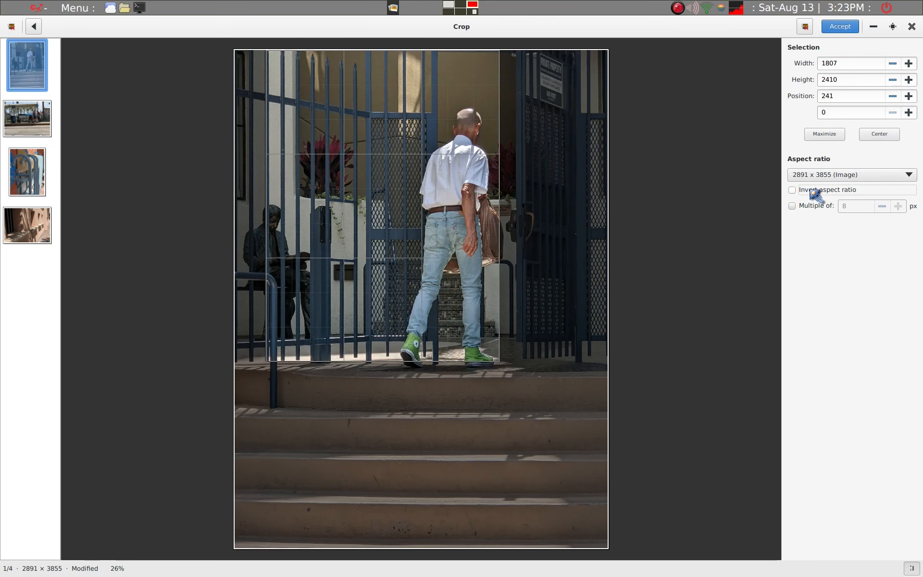
left_click(831, 144)
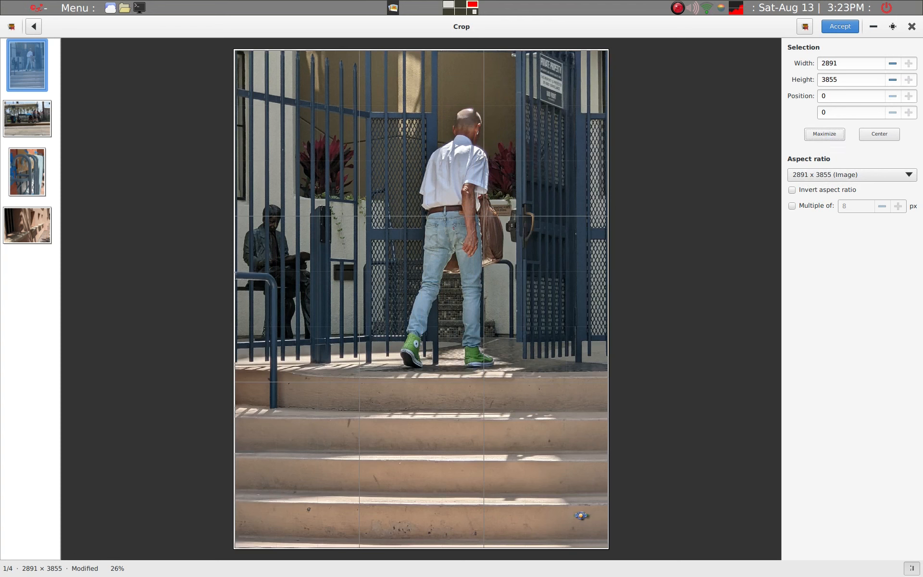
Shrink the crop selection from its lower-right corner to about 2404 × 3207 px and accept the crop.
left_click_drag(598, 540, 498, 478)
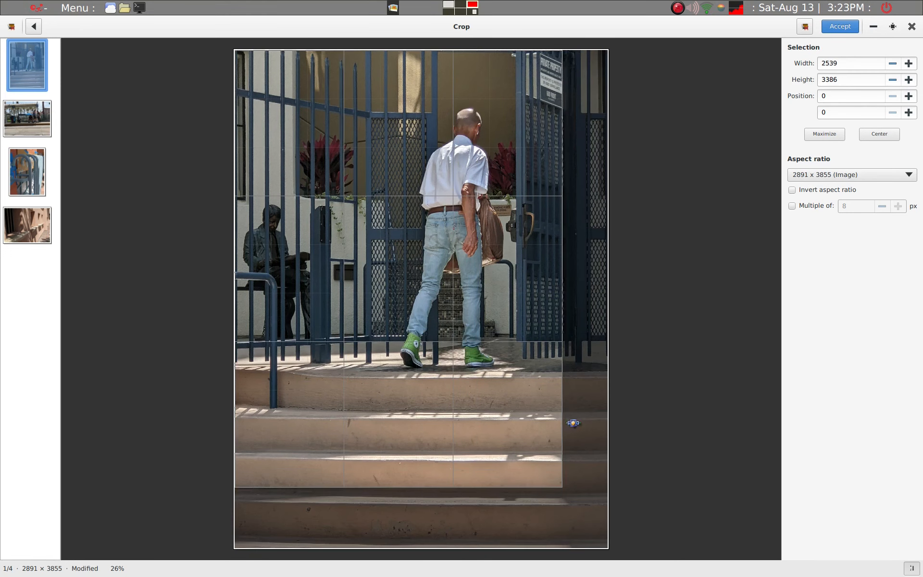
left_click_drag(548, 476, 521, 455)
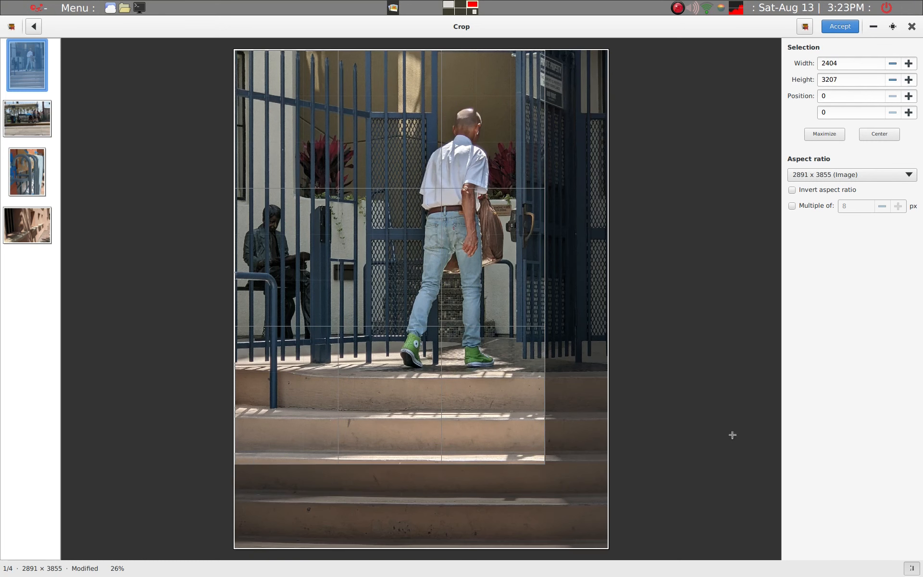
left_click(841, 27)
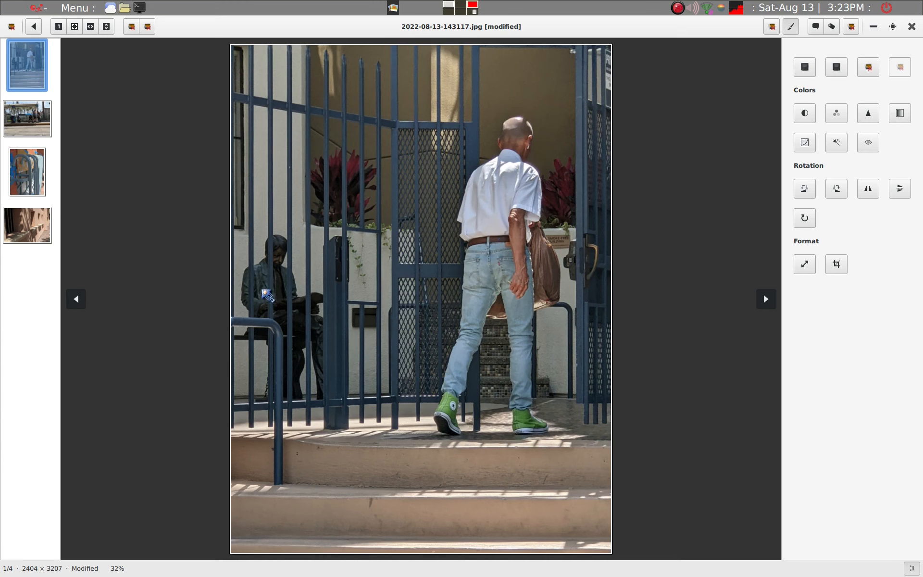
Compare the Brightness, Saturation and Average grayscale conversions, apply Saturation to the photo, and save the file.
left_click(903, 117)
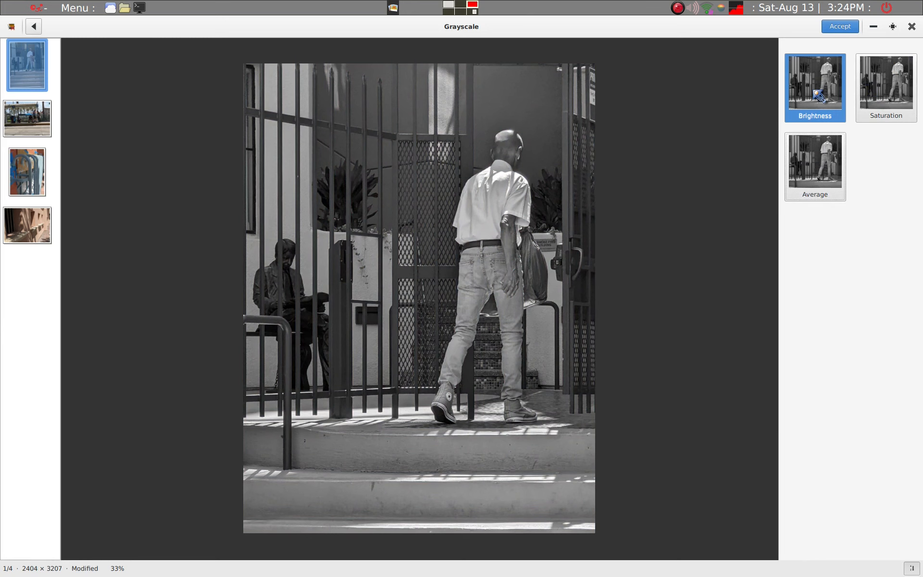
left_click(879, 93)
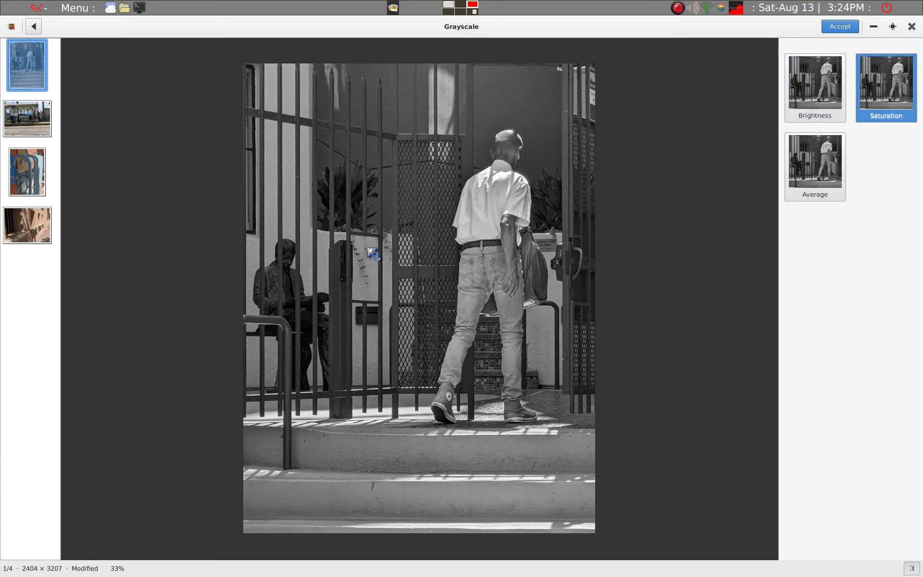
left_click(823, 179)
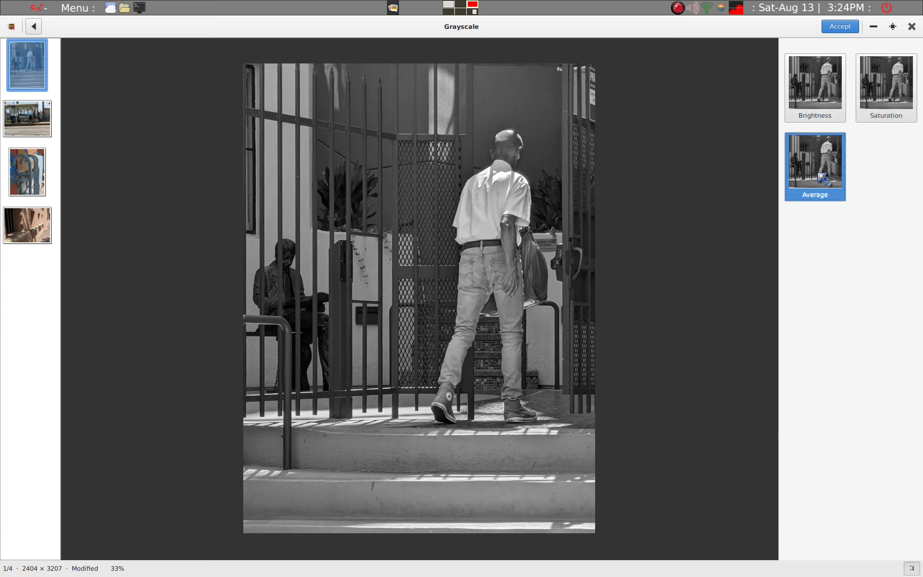
left_click(822, 100)
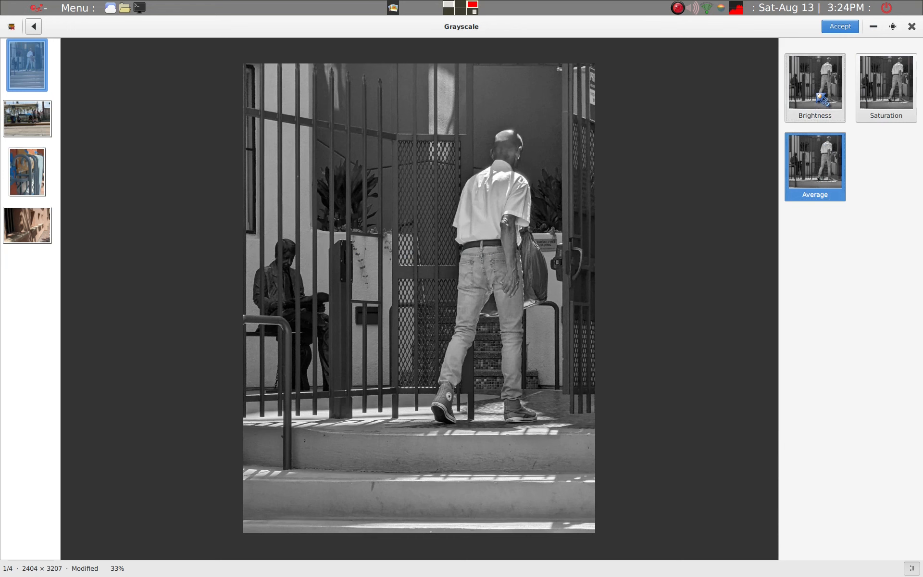
left_click(884, 95)
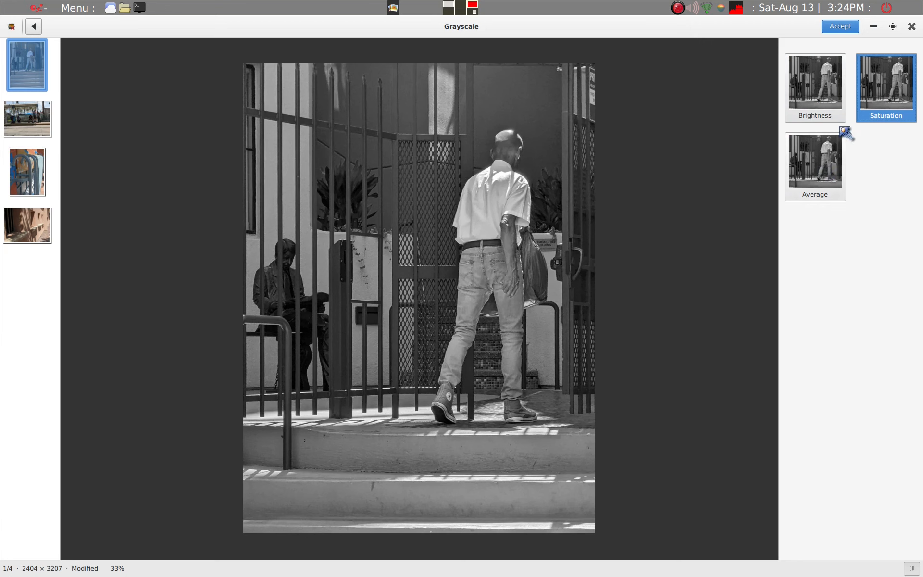
left_click(848, 30)
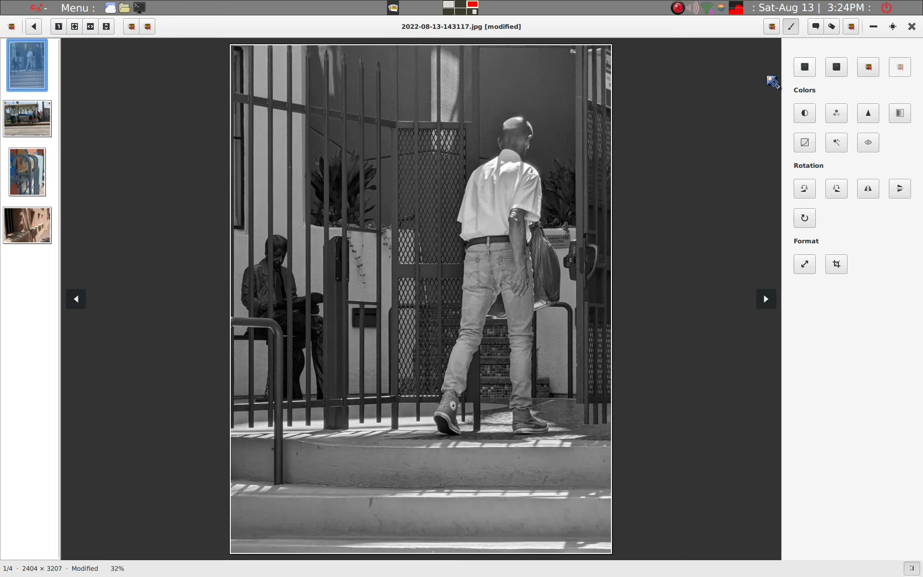
left_click(806, 72)
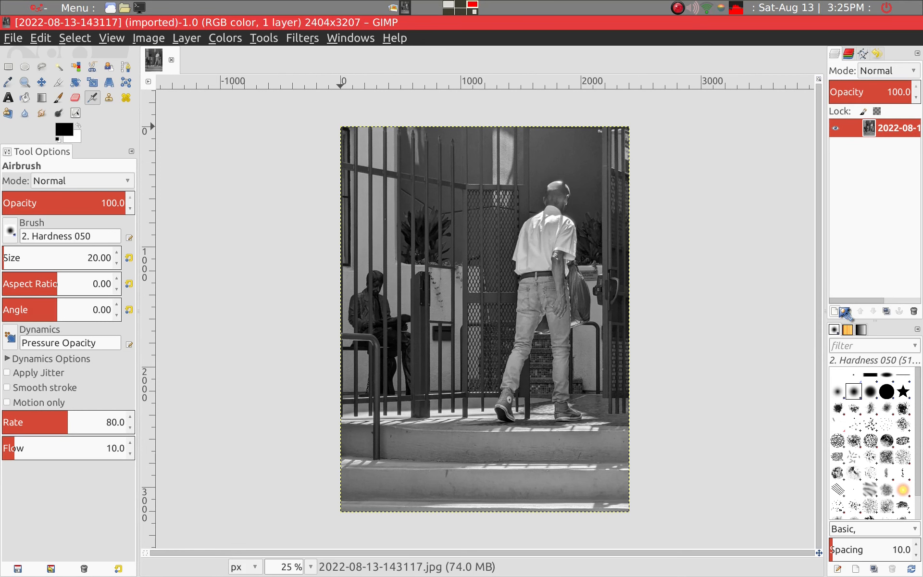
In GIMP, fit 2022-08-13-143117.jpg to the window and duplicate its photo layer.
key("shift+ctrl+j")
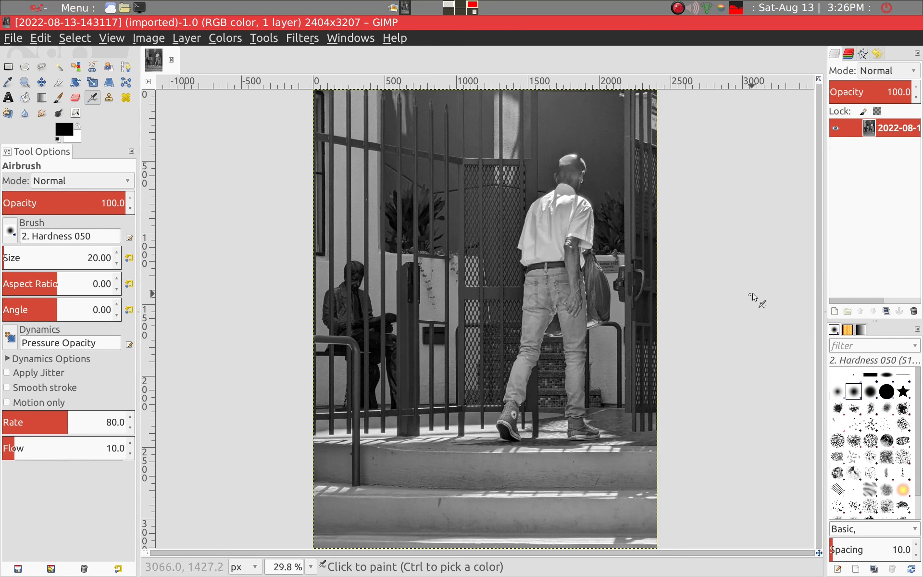
left_click(887, 312)
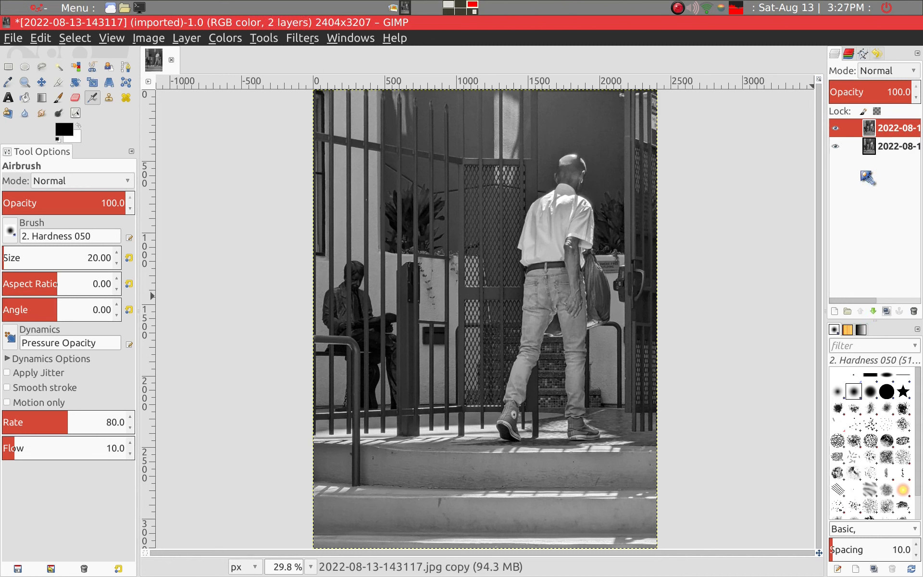
Add a White (full opacity) layer mask to the duplicated photo layer.
left_click(873, 148)
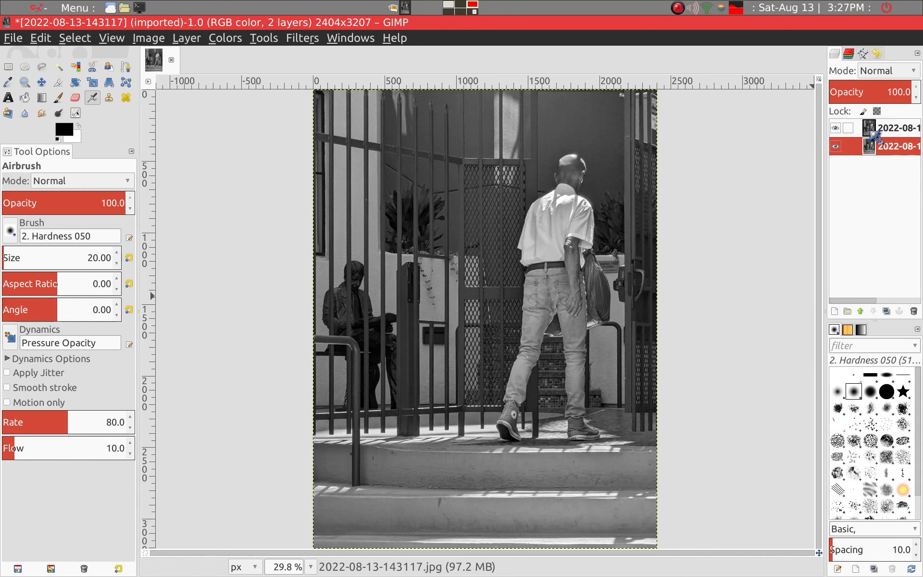
left_click(873, 135)
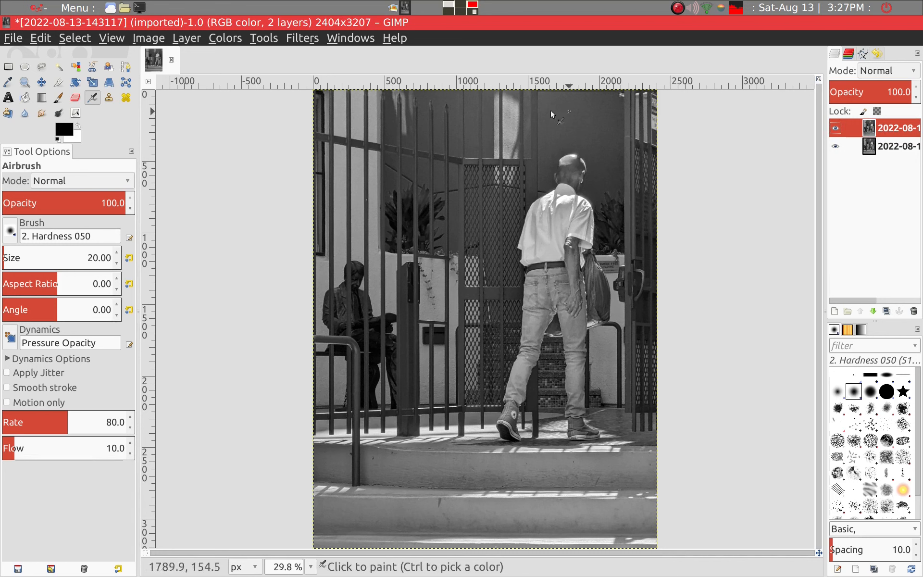
left_click(180, 41)
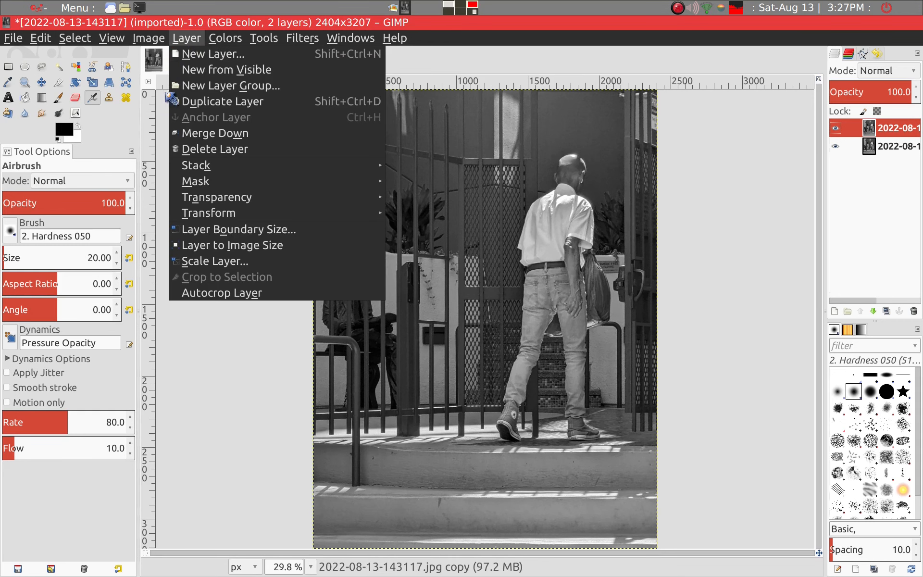
mouse_move(190, 183)
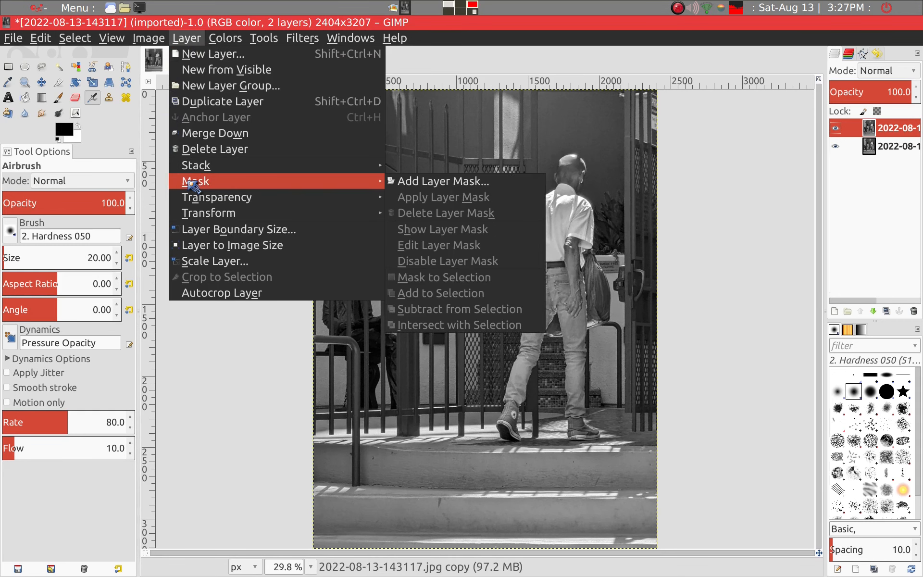
left_click(413, 183)
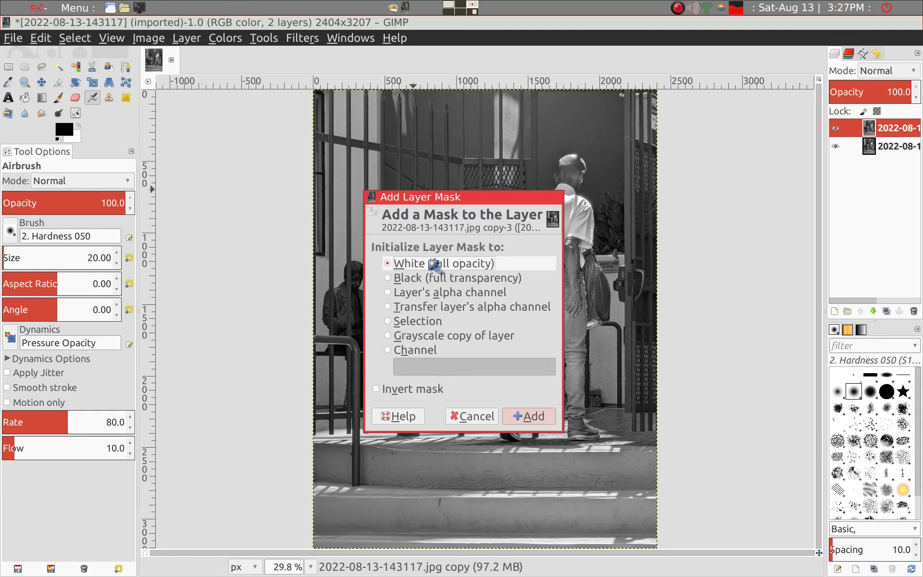
left_click(529, 414)
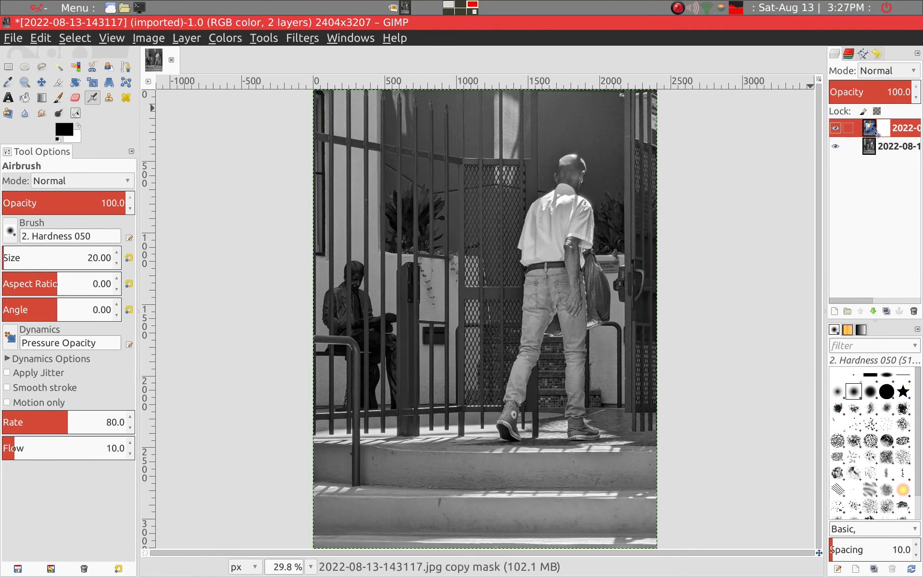
Apply an S-shaped Value curve to the duplicate layer's image to deepen the shadows and lift the highlights, and reactivate its mask.
left_click(869, 128)
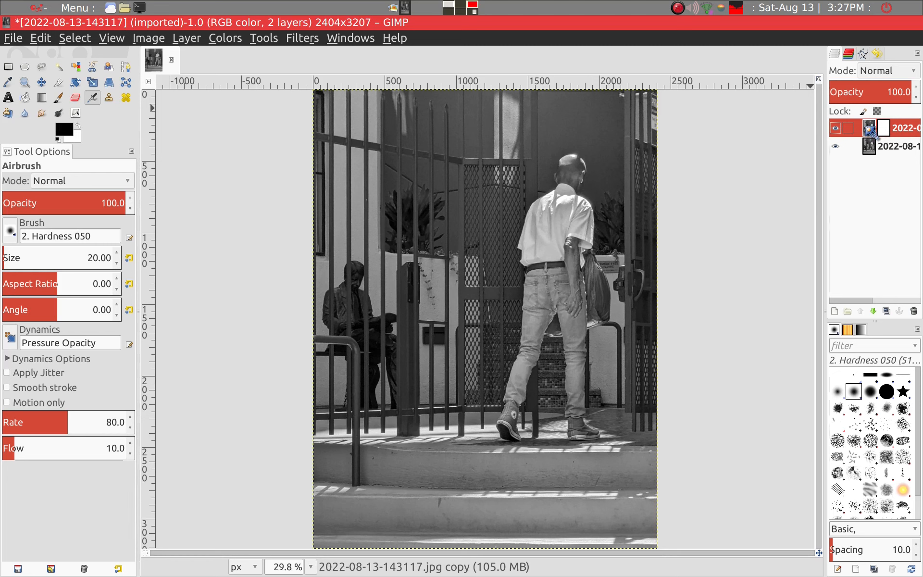
left_click_drag(871, 133, 92, 115)
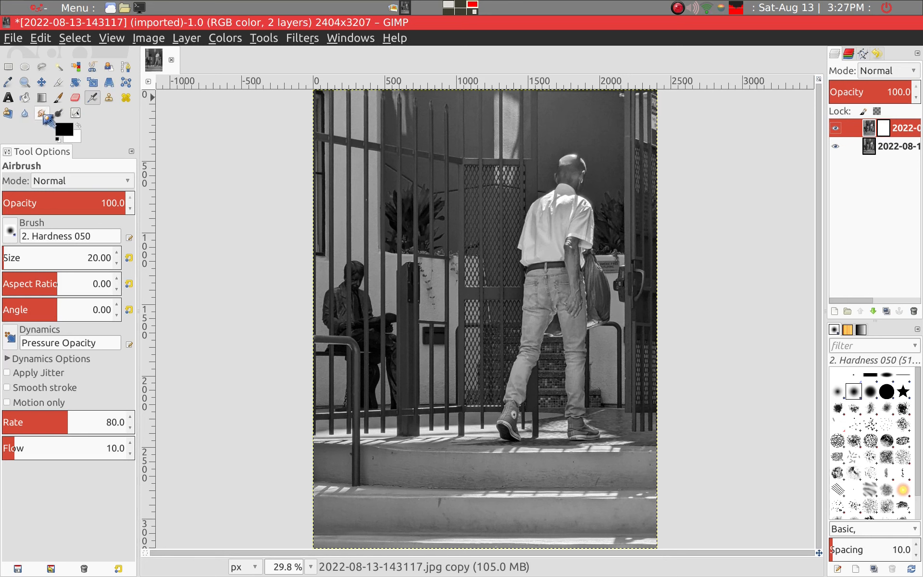
left_click(75, 113)
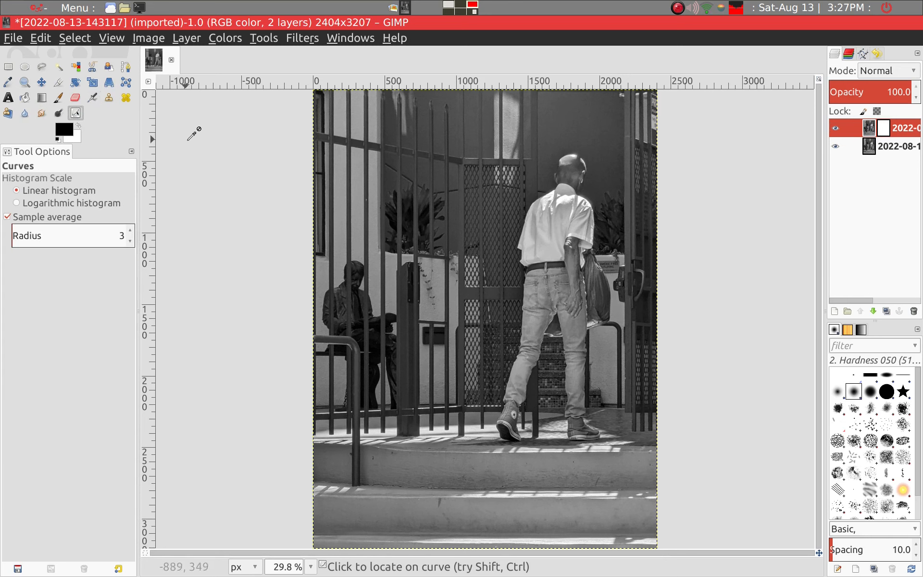
left_click(230, 145)
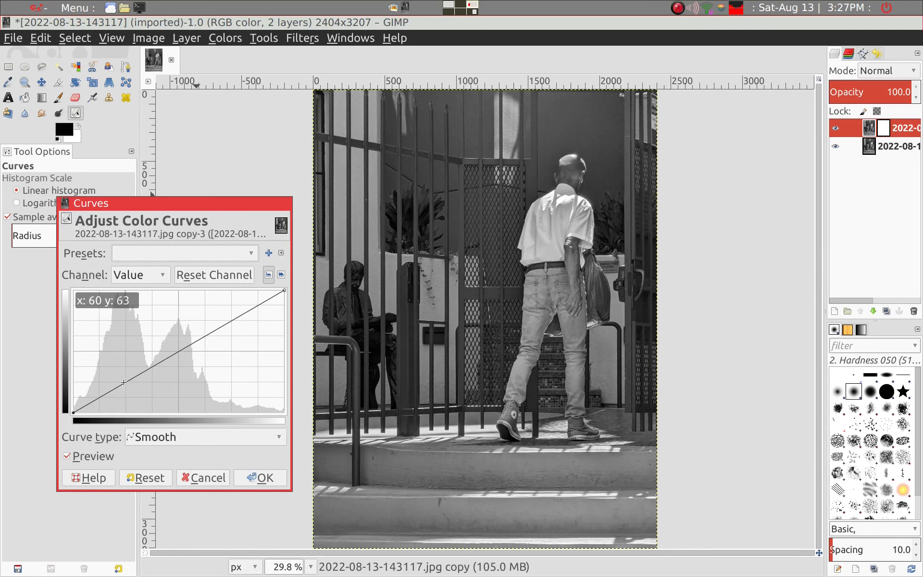
left_click_drag(124, 382, 133, 401)
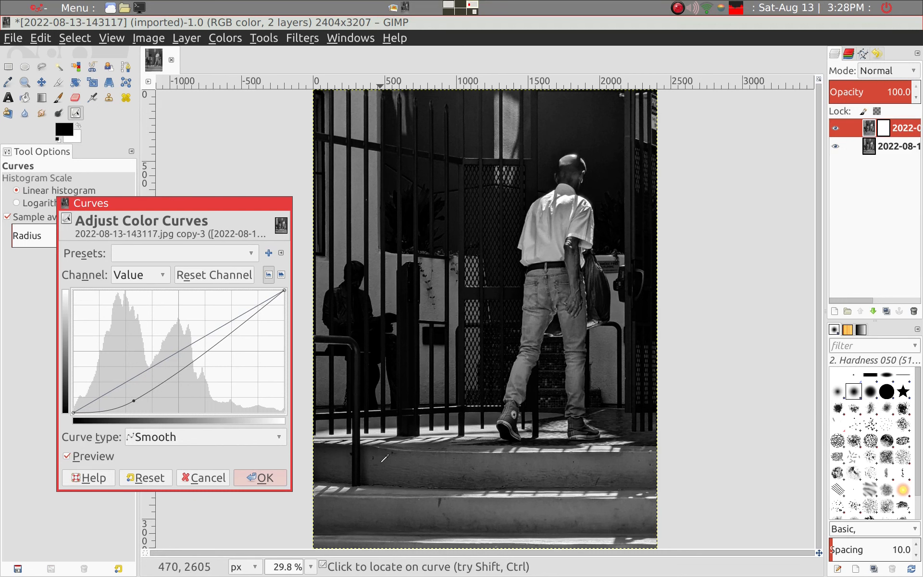
left_click_drag(240, 325, 235, 313)
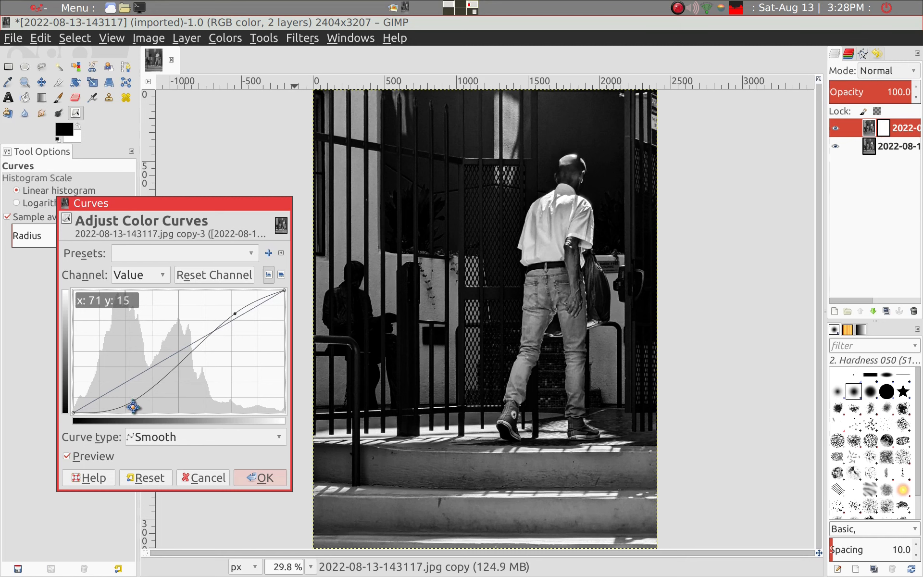
left_click_drag(134, 407, 133, 402)
left_click(251, 477)
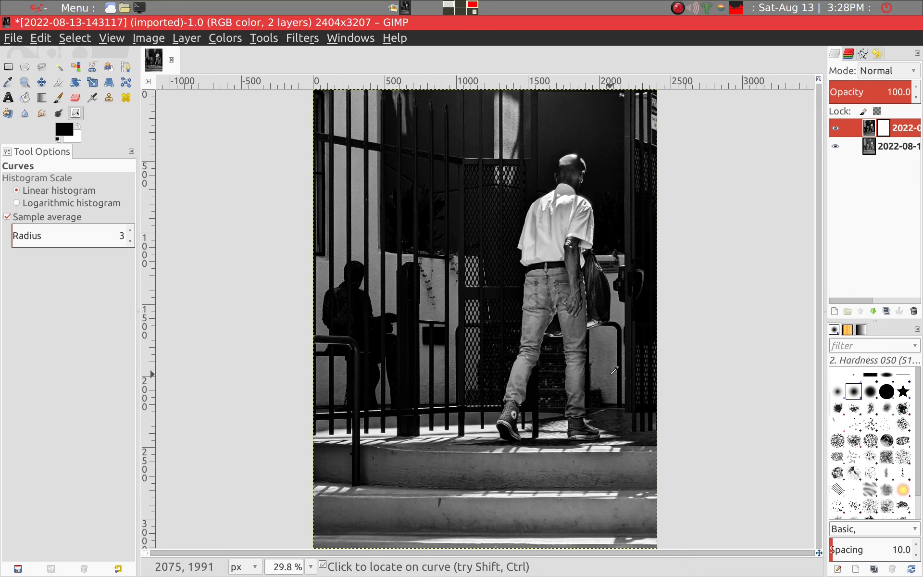
left_click(886, 132)
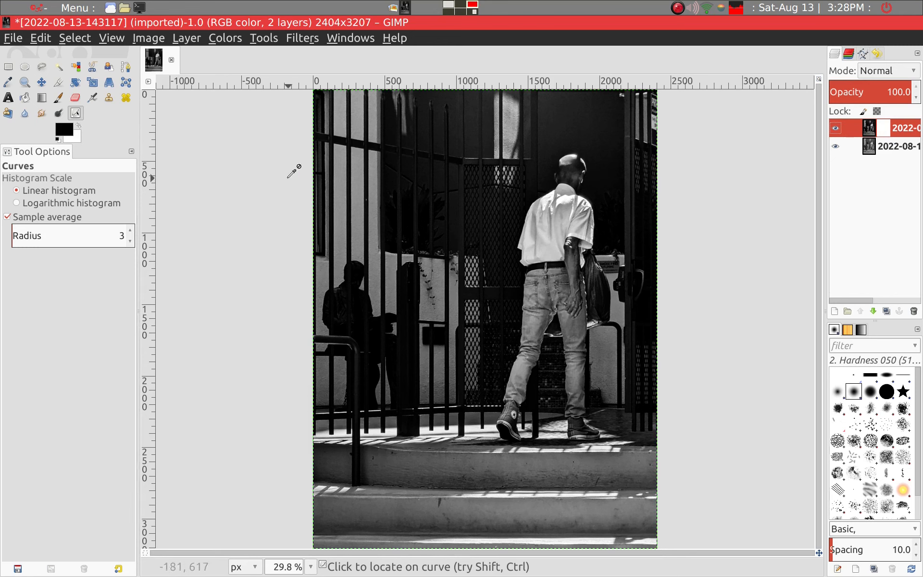
Fill the layer mask with a linear FG to BG gradient from the photo's top edge to the walking man's calves, and undo the stray guide.
left_click(45, 101)
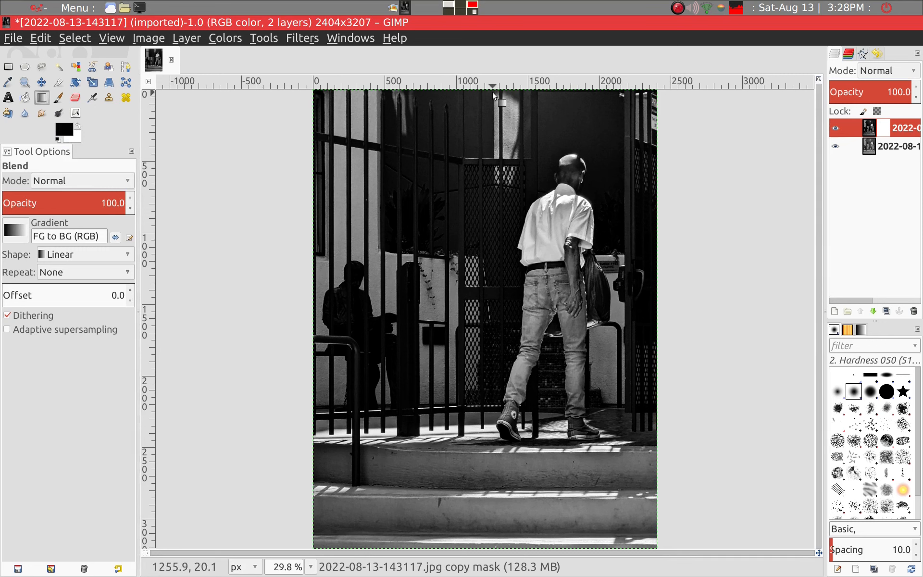
left_click_drag(491, 90, 486, 390)
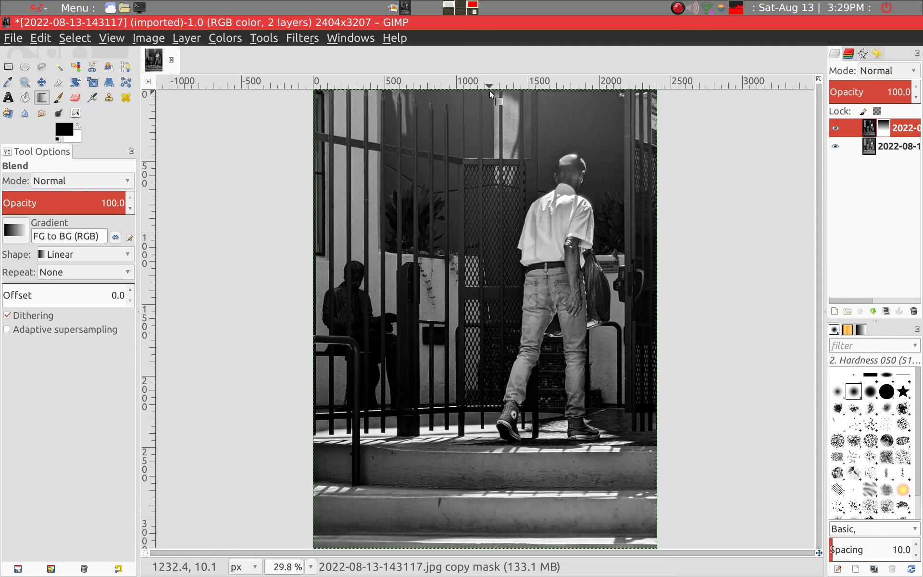
left_click_drag(489, 86, 481, 173)
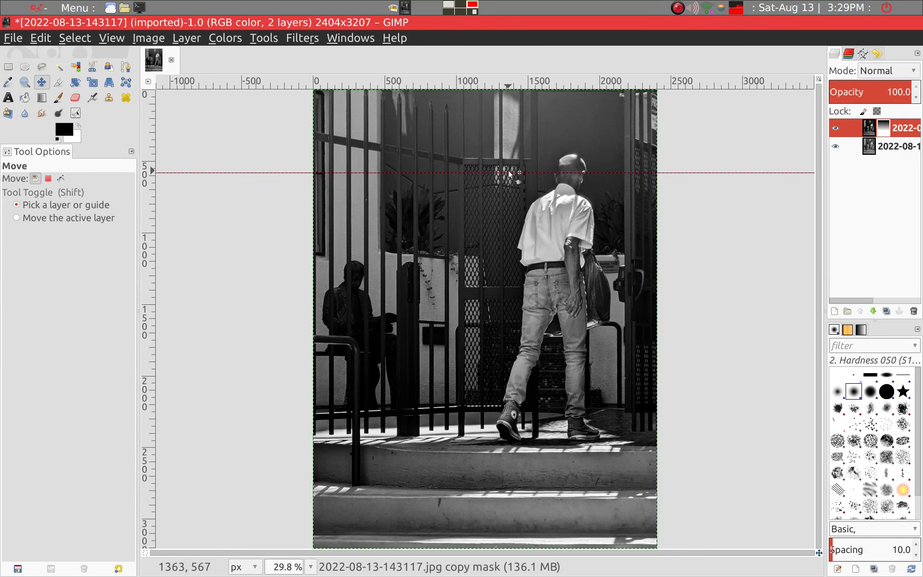
key("ctrl")
key("ctrl+z")
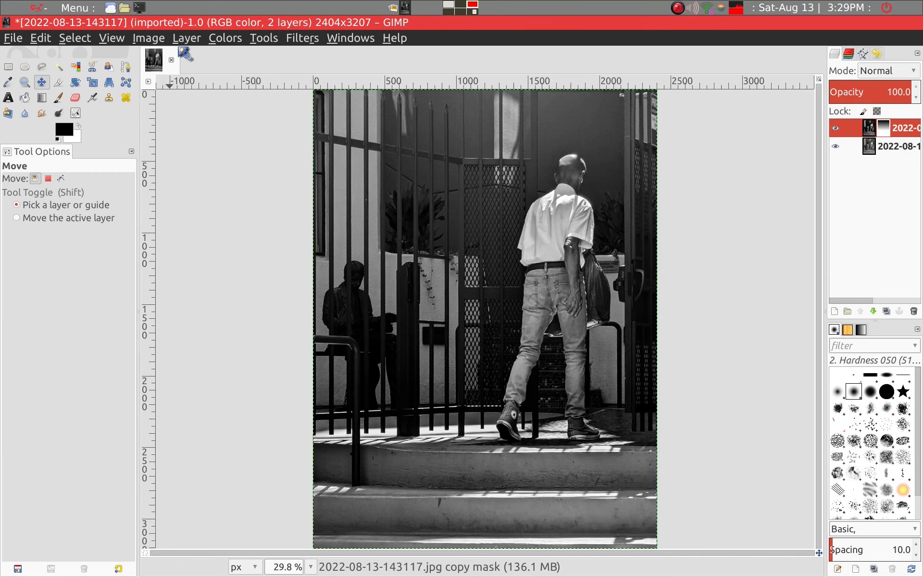
Zoom out to 25% and redraw the mask's linear FG to BG gradient vertically from above the photo to the walking man's feet.
left_click(114, 40)
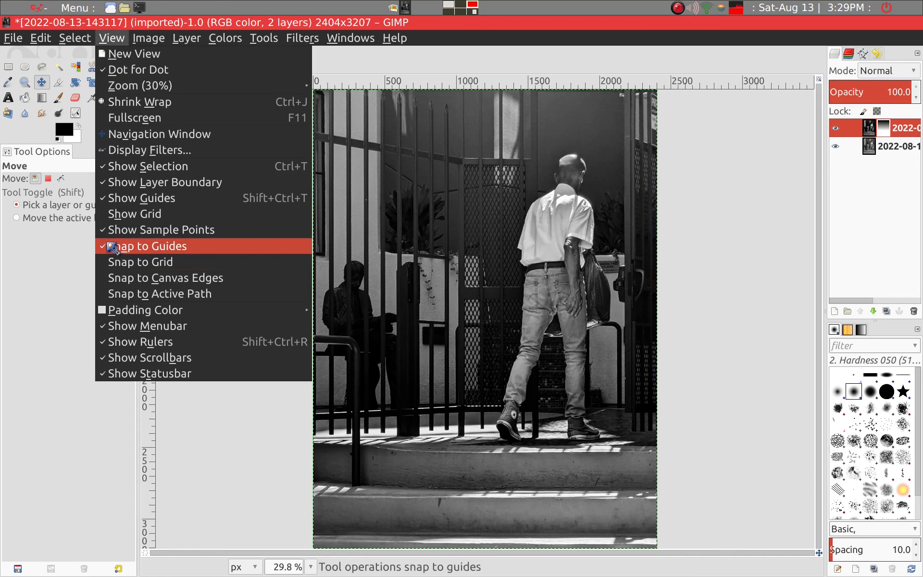
mouse_move(134, 91)
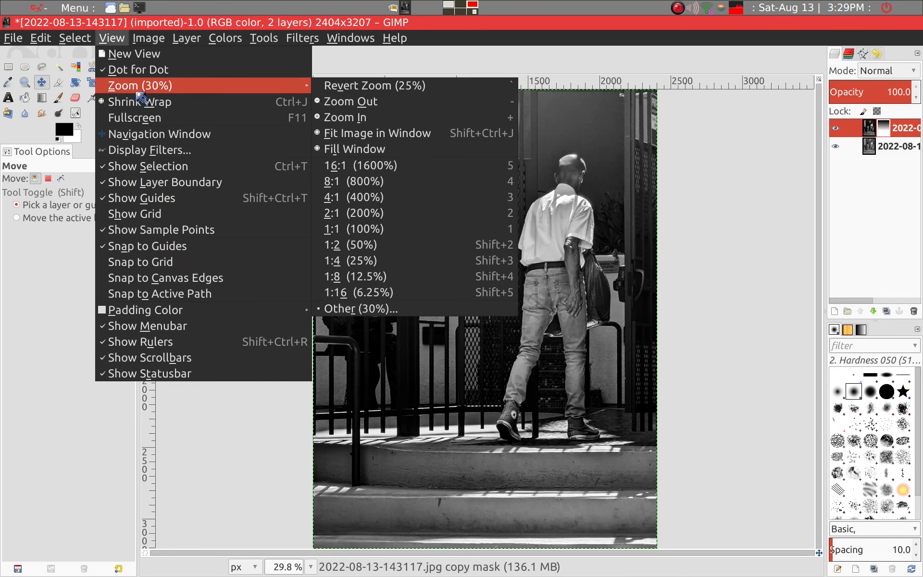
left_click(365, 103)
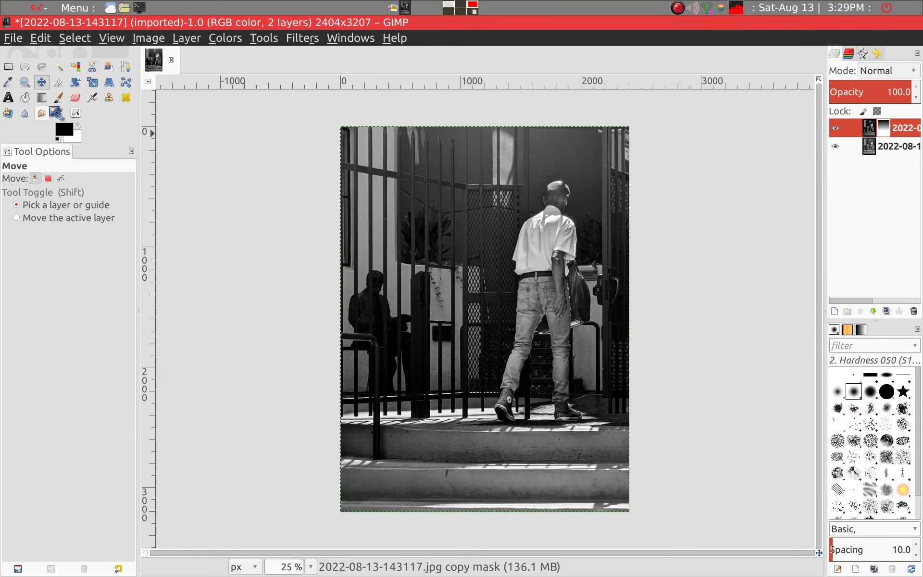
left_click(45, 100)
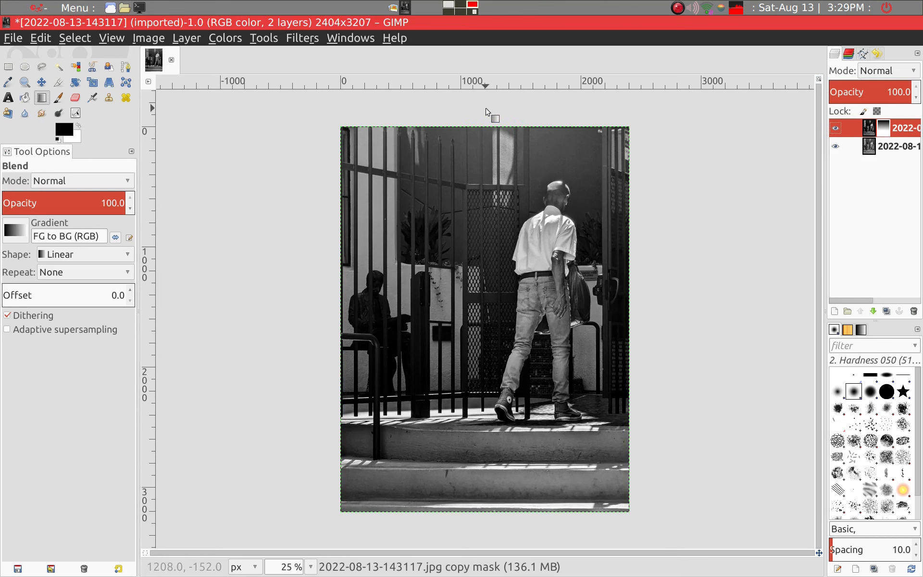
left_click_drag(486, 109, 483, 414)
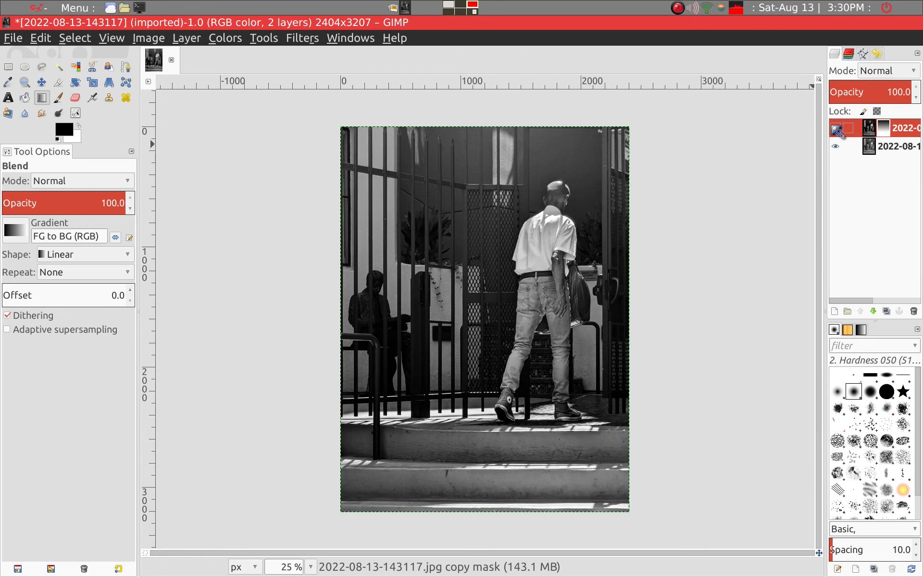
Compare the photo with the masked layer hidden and shown, and merge that layer down onto the original.
left_click(837, 128)
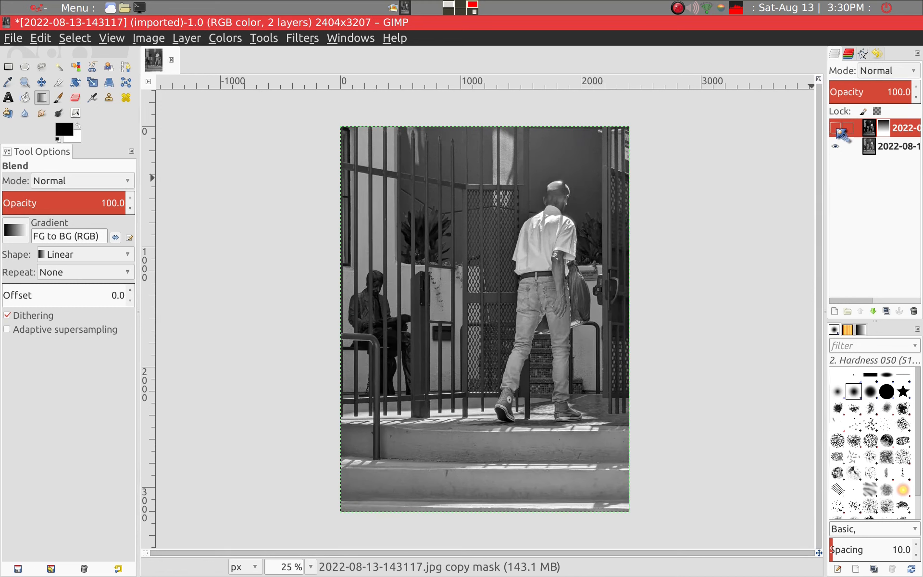
left_click(837, 129)
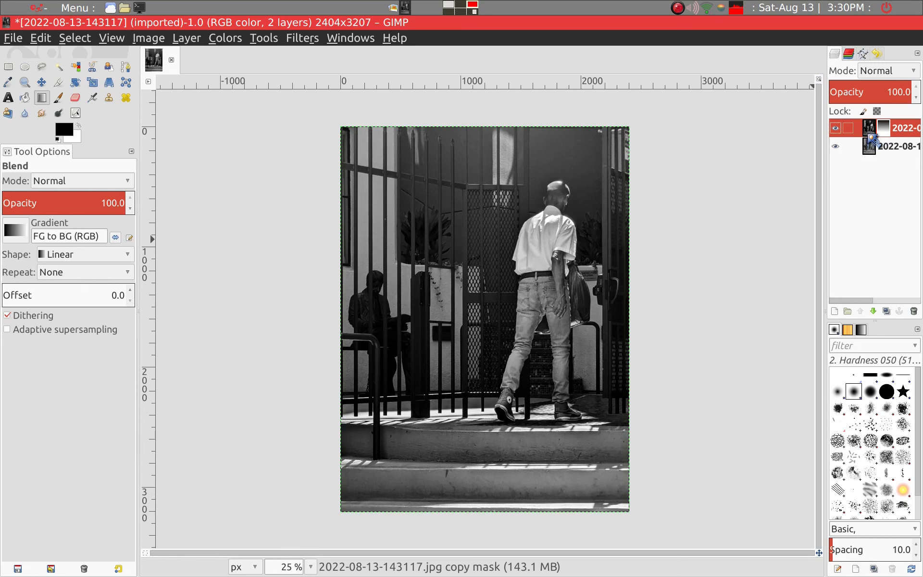
right_click(870, 137)
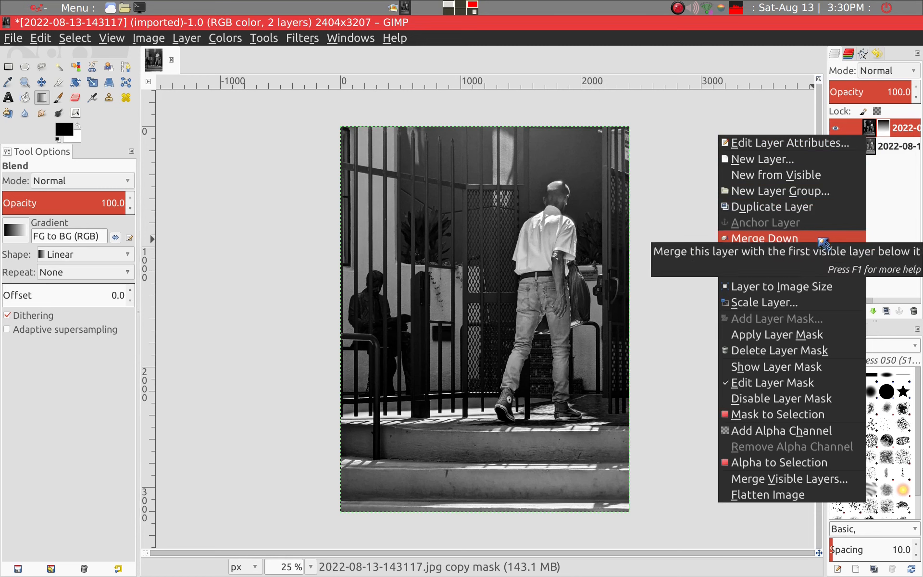
left_click(824, 244)
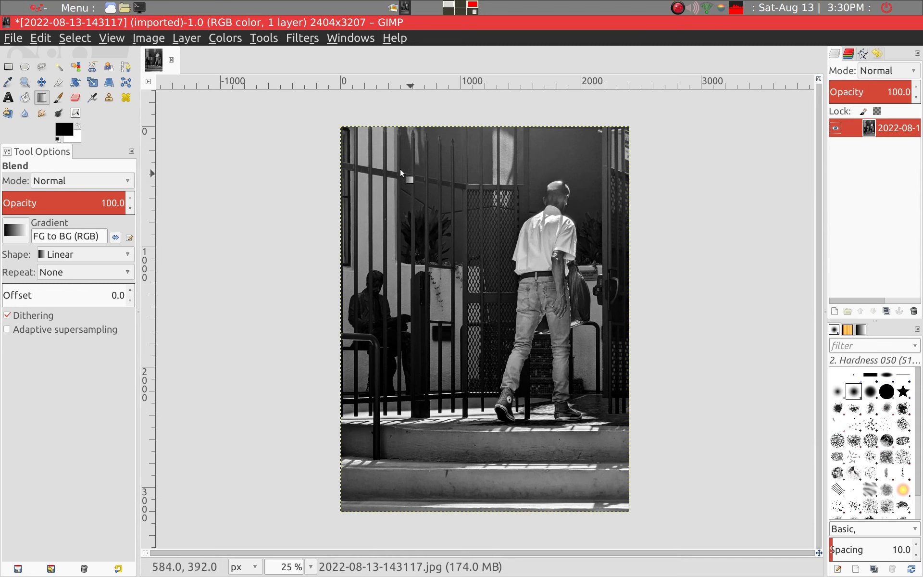
Overwrite 2022-08-13-143117.jpg as a JPEG at quality 100 and quit GIMP, discarding the unsaved changes.
left_click(15, 38)
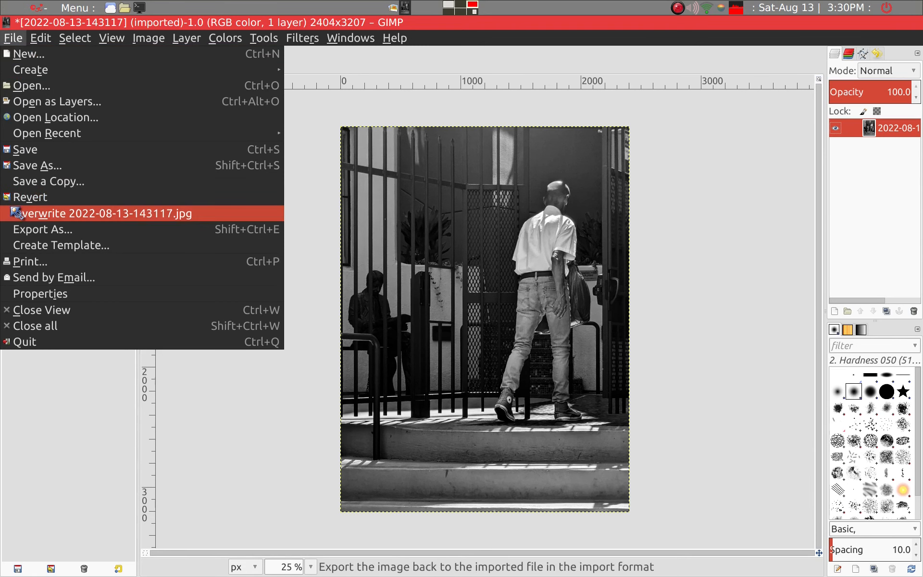
left_click(11, 216)
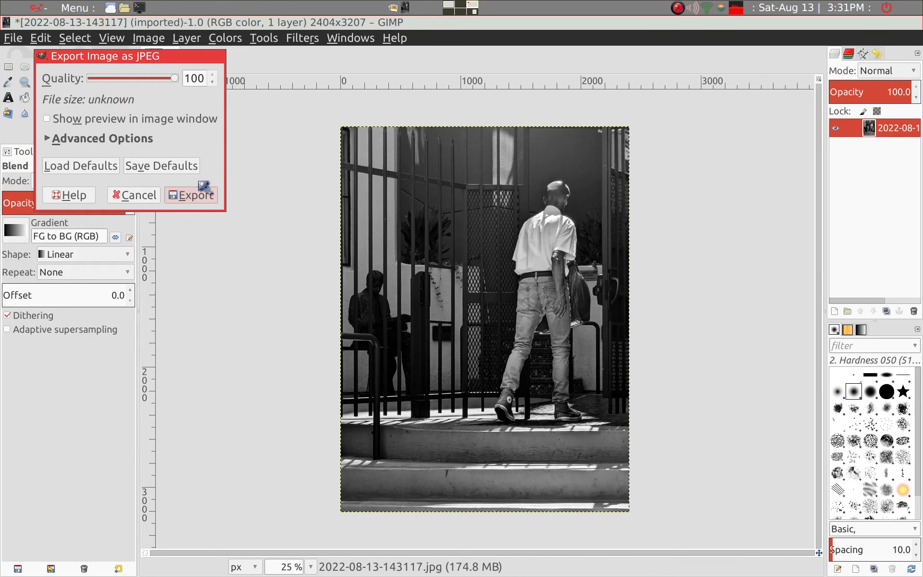
left_click(196, 194)
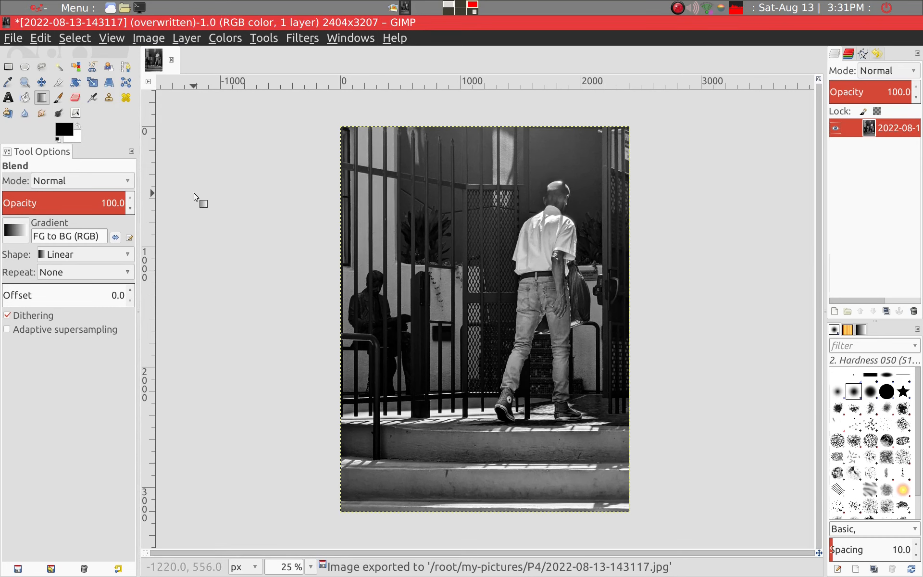
key("ctrl+q")
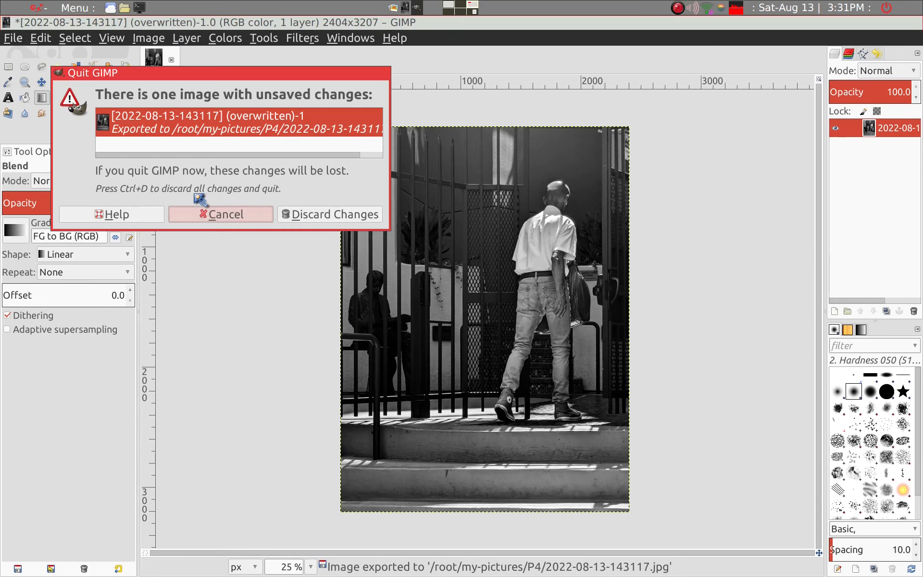
left_click(300, 214)
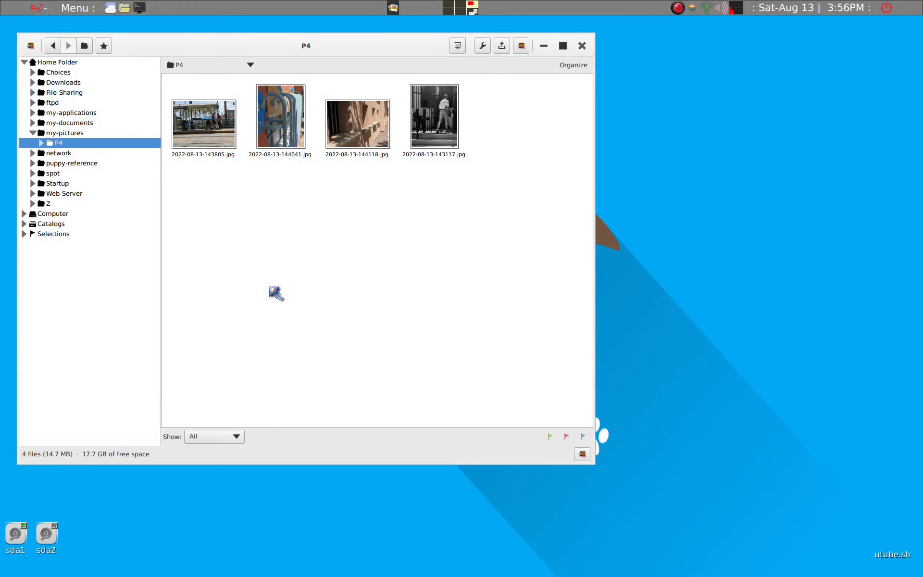
Open 2022-08-13-143805.jpg from the P4 folder in a maximized window and rotate it by +2.0° with borders cropped.
key("alt+F10")
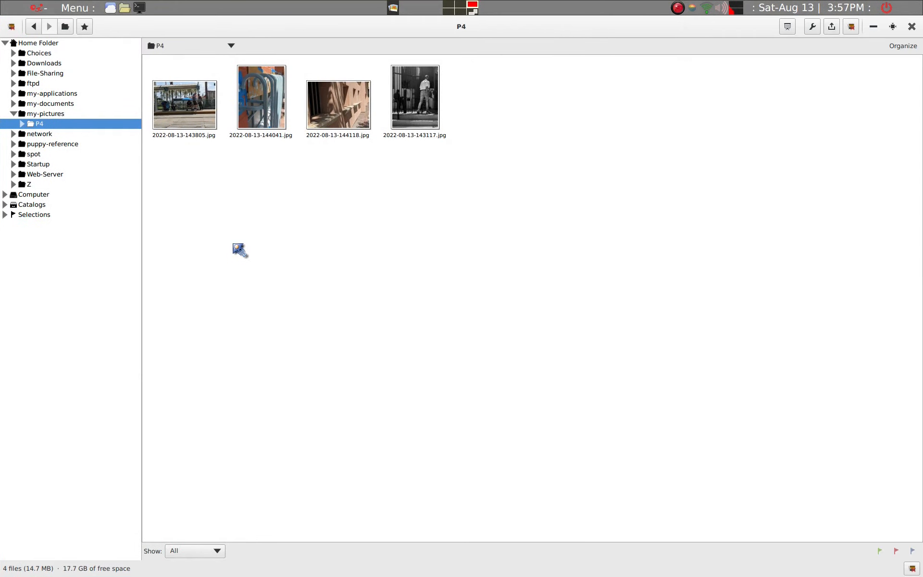
double_click(185, 104)
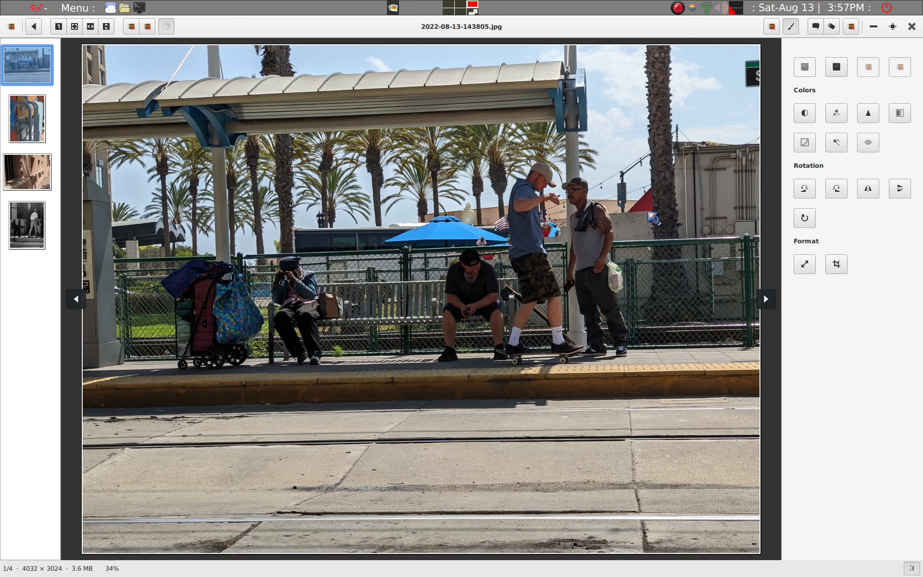
left_click(806, 219)
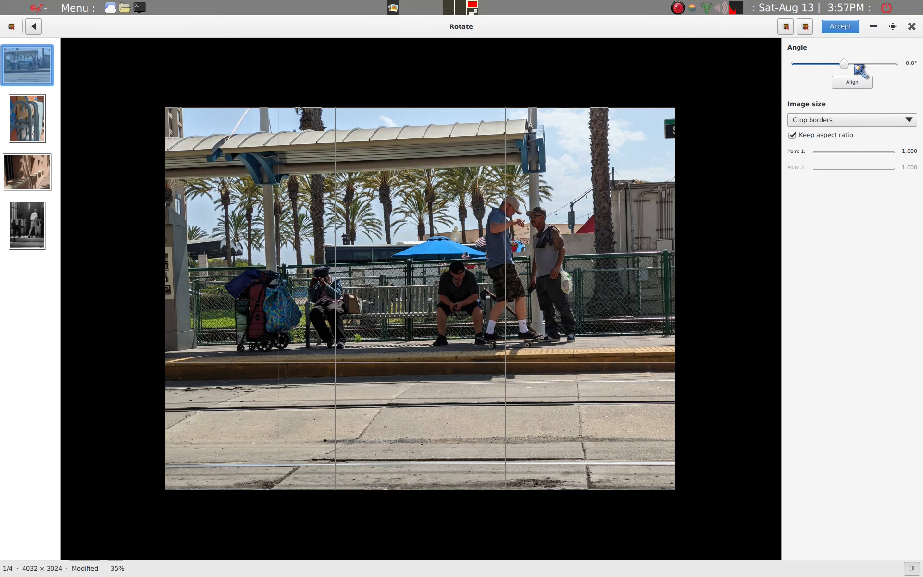
scroll(855, 65, "up", 2)
scroll(855, 66, "down", 4)
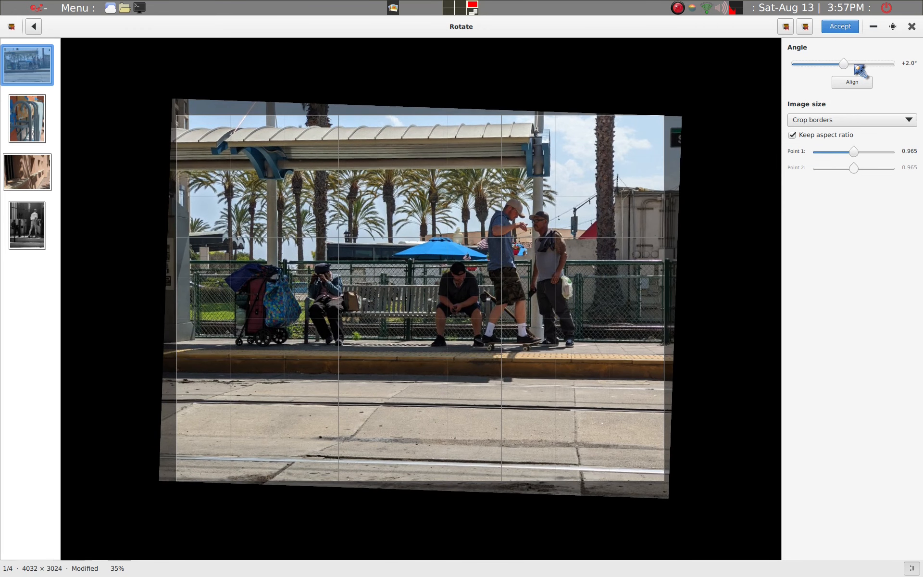
left_click(840, 27)
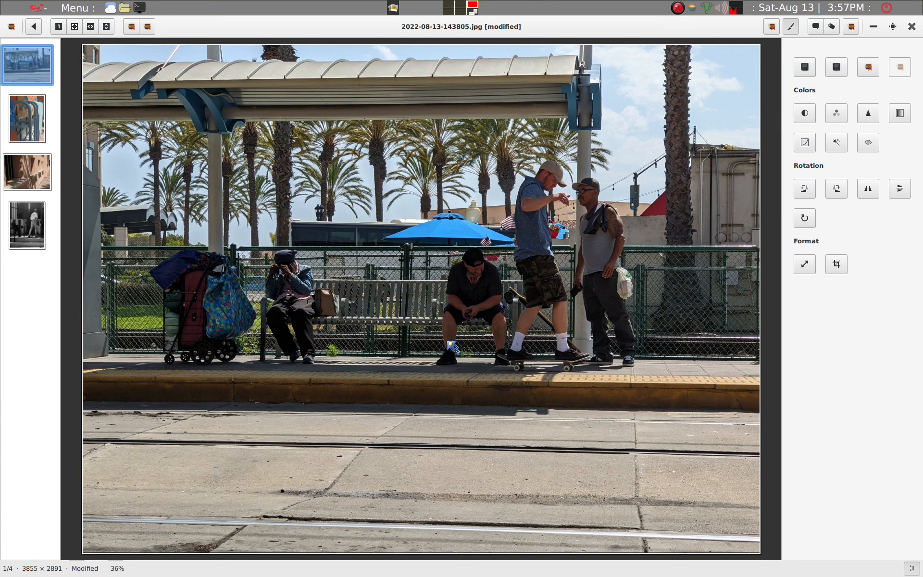
Crop the photo at the 1920 x 1200 (Screen) aspect ratio to 3569 x 2230 px at position 87, 47, trimming most of the street.
left_click(836, 264)
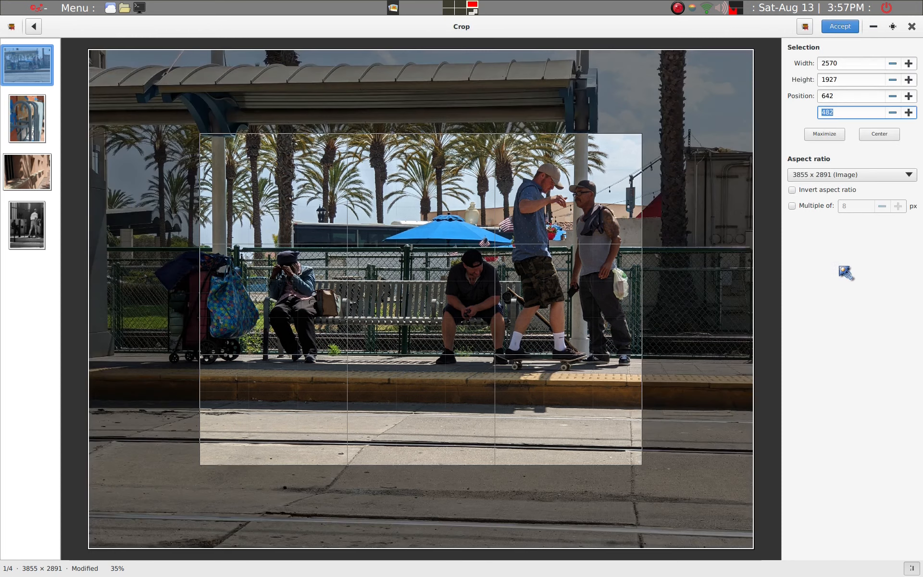
left_click(864, 180)
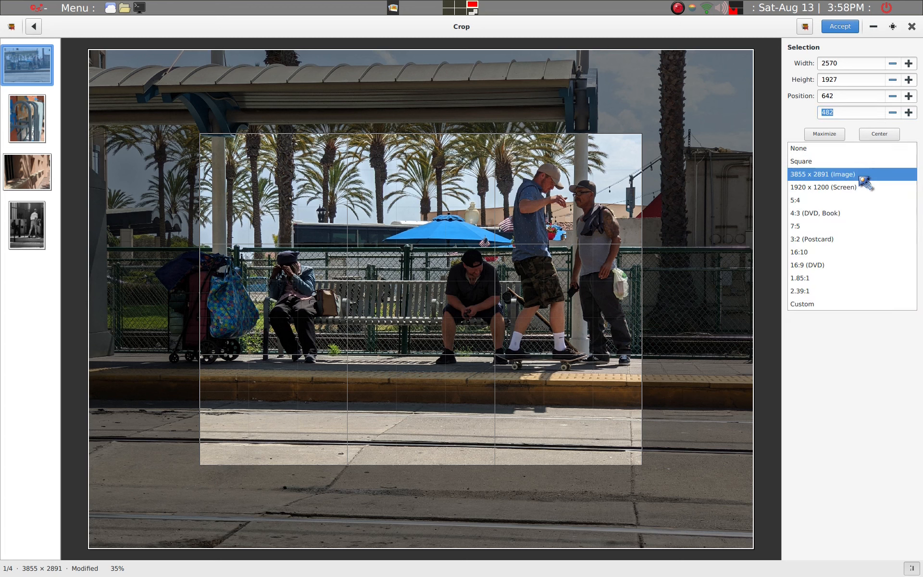
left_click(864, 187)
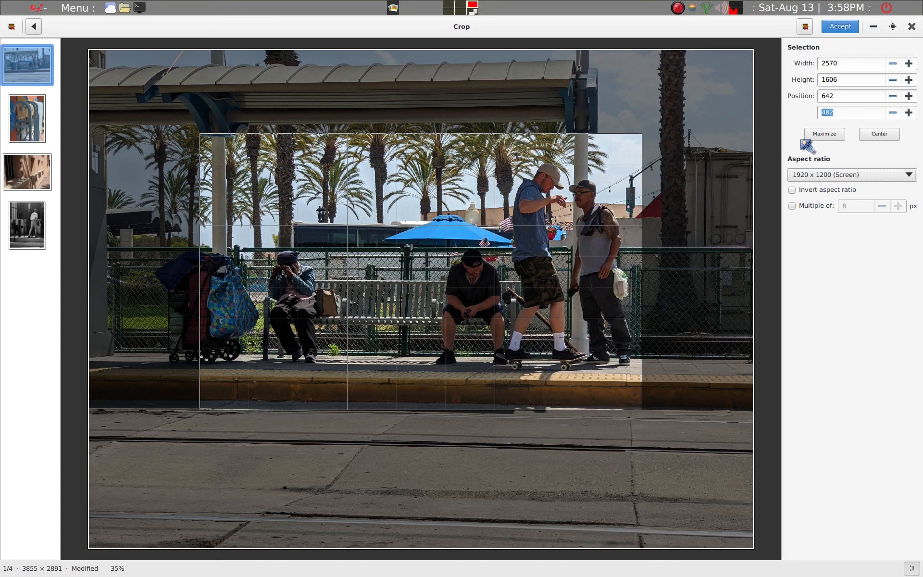
left_click(820, 137)
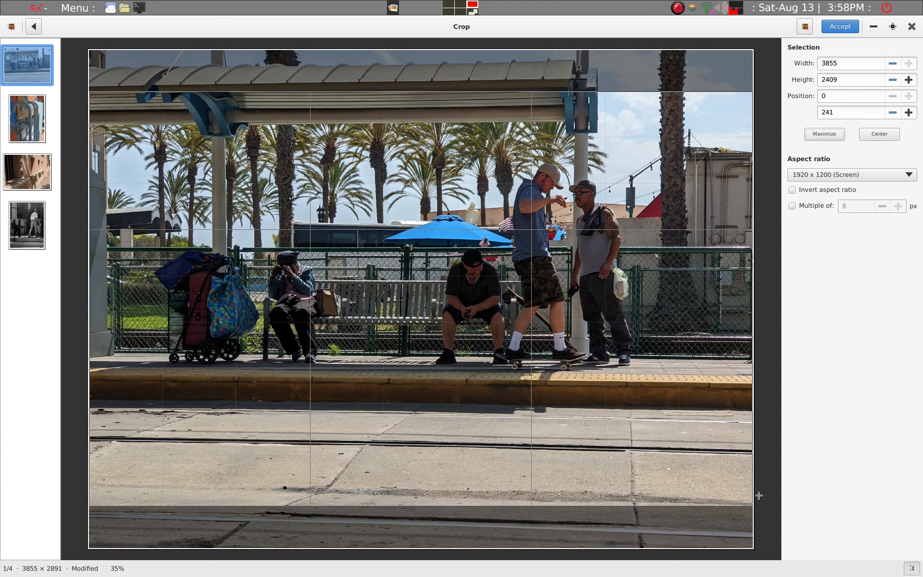
left_click_drag(744, 497, 694, 440)
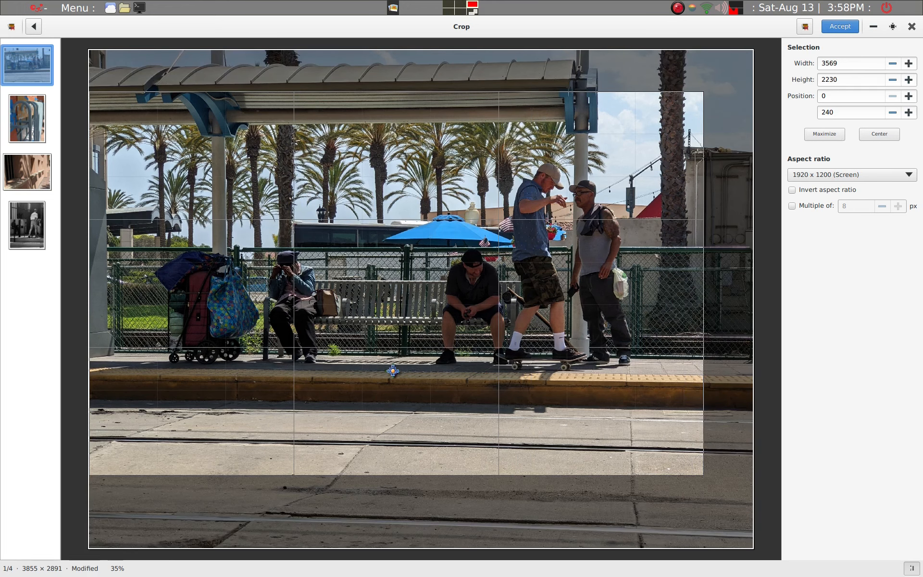
left_click_drag(397, 319, 396, 291)
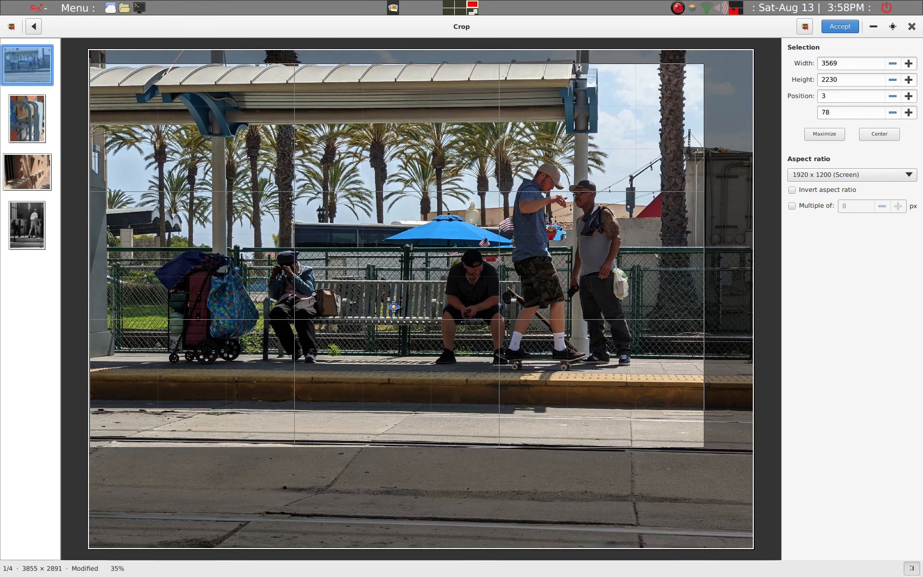
left_click_drag(391, 303, 405, 299)
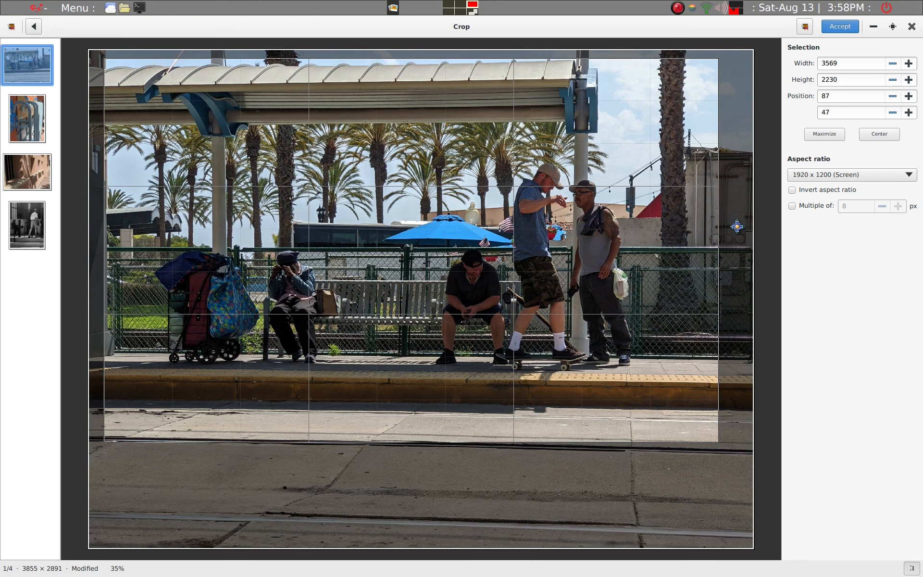
left_click(841, 27)
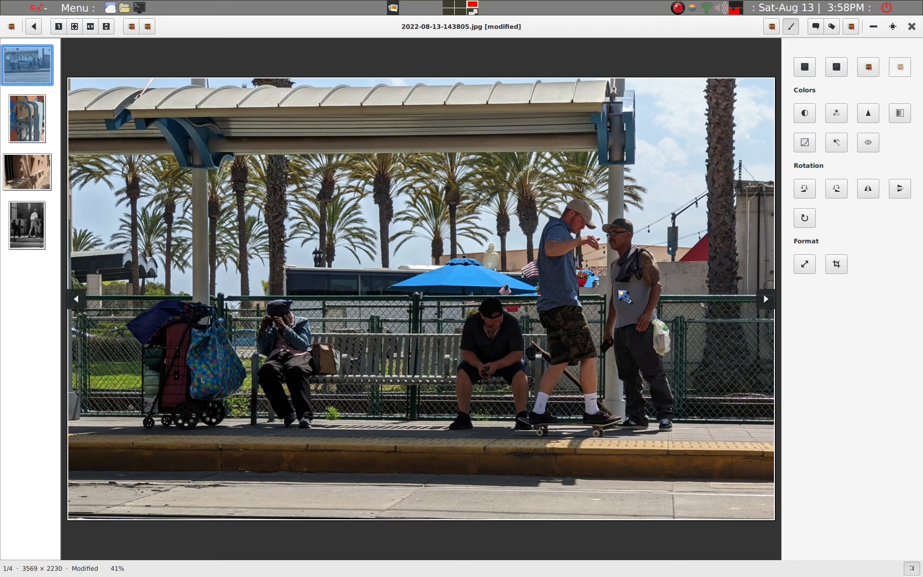
Brighten the shadows by raising one point low on the Value color curve, save the photo and return to the P4 folder.
left_click(806, 143)
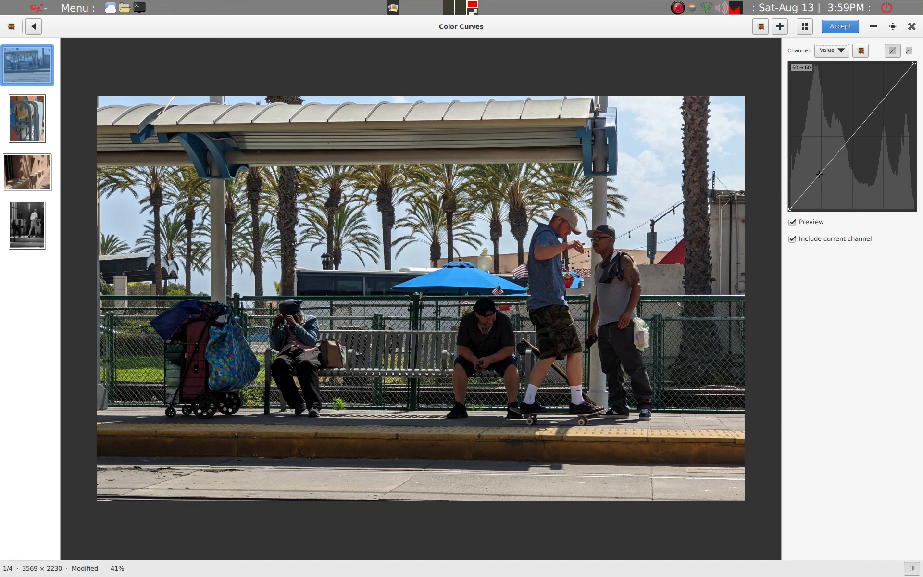
left_click_drag(820, 174, 815, 163)
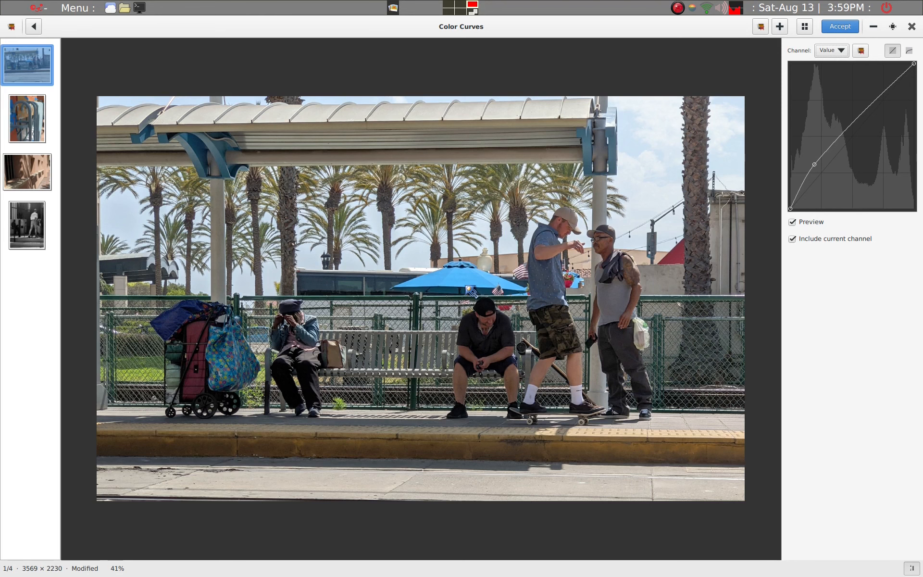
left_click(834, 32)
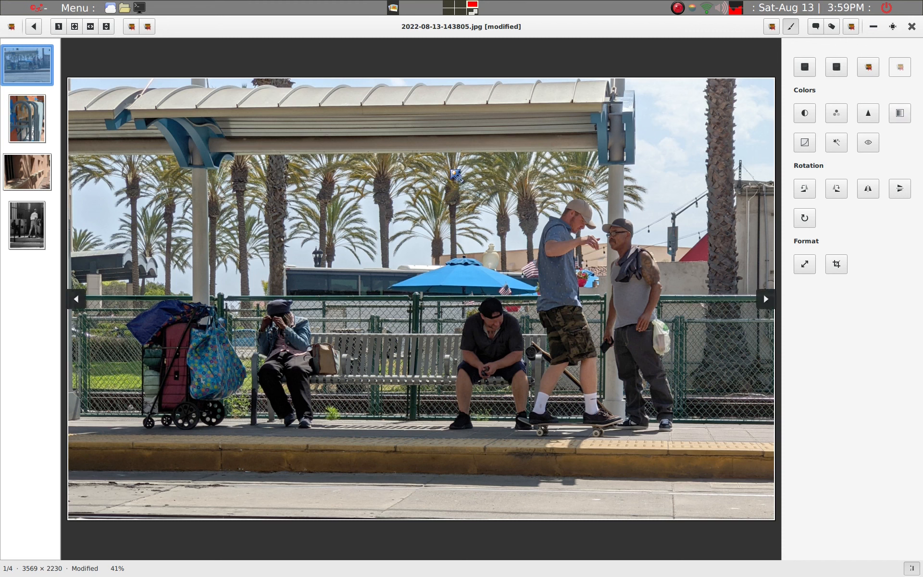
left_click(812, 71)
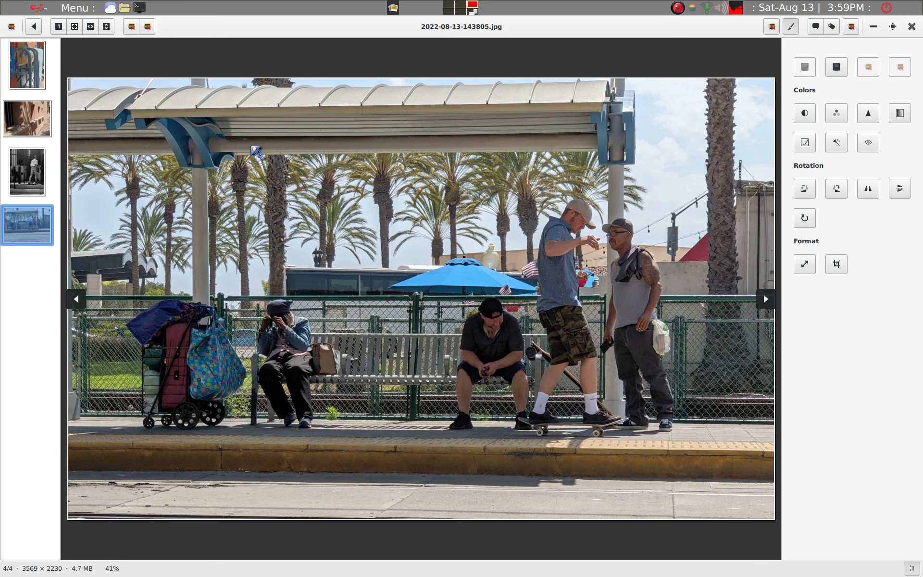
key("Escape")
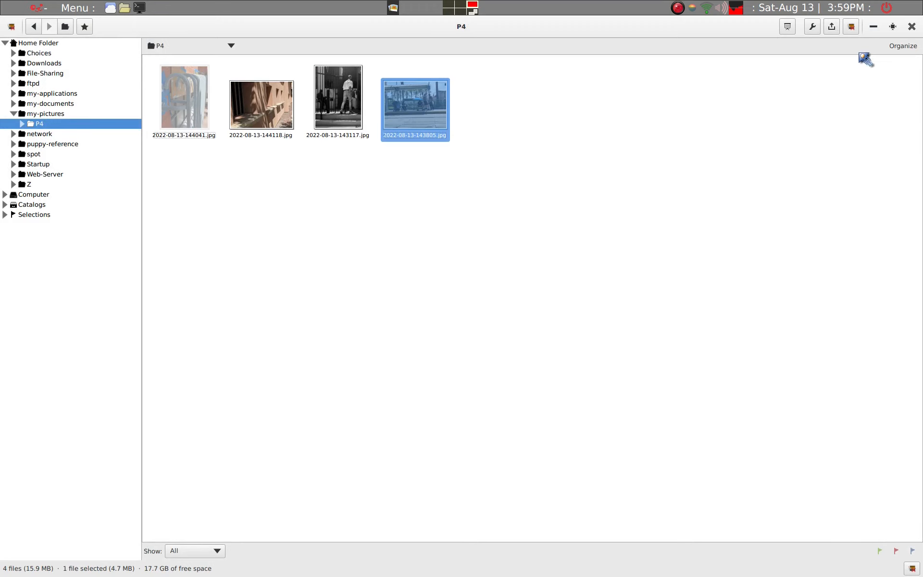
Show the desktop, open its backdrop settings and place that dialog clear of a file window showing ~/my-pictures/P4.
key("super+d")
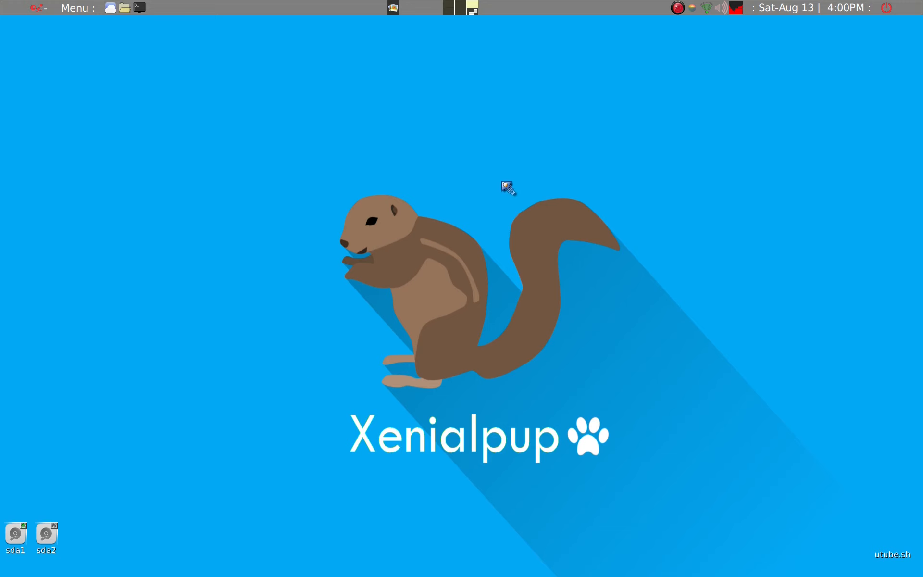
right_click(473, 154)
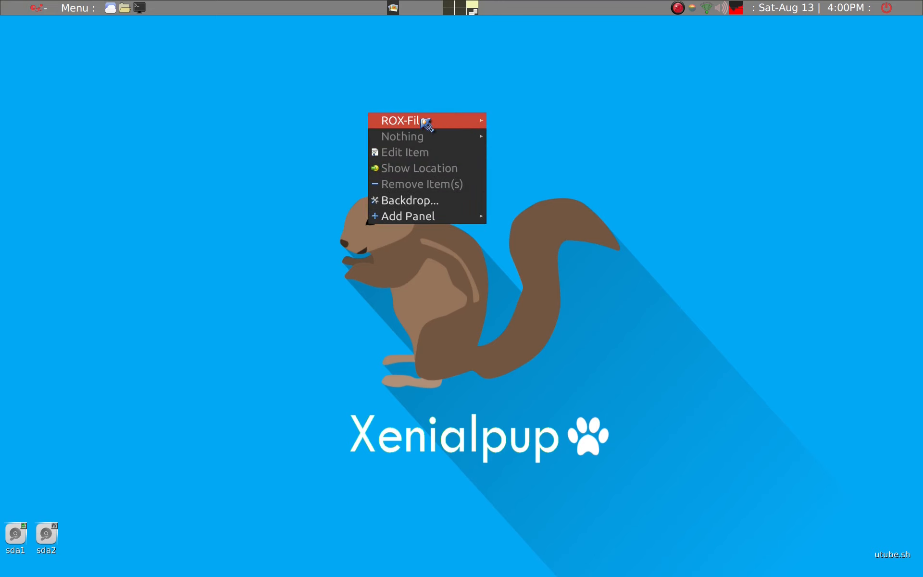
mouse_move(422, 120)
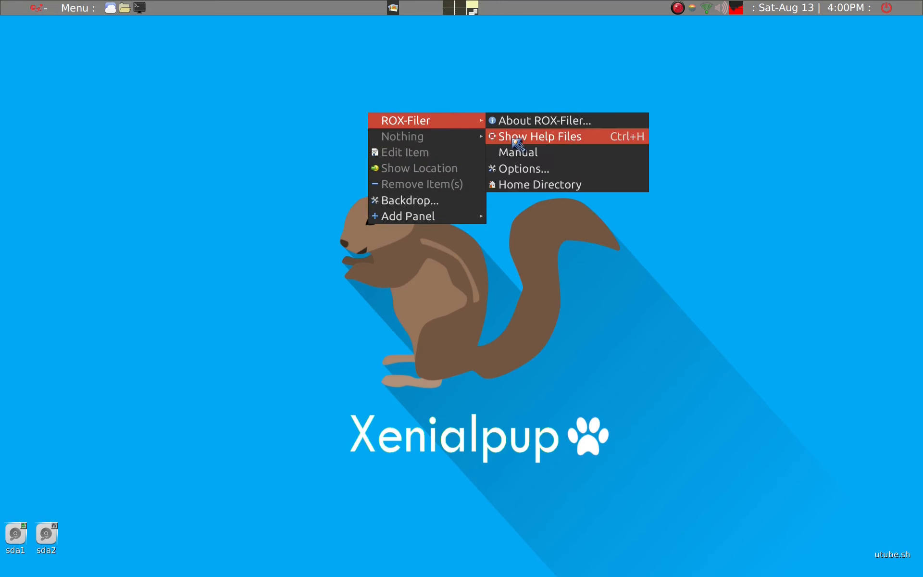
left_click(428, 204)
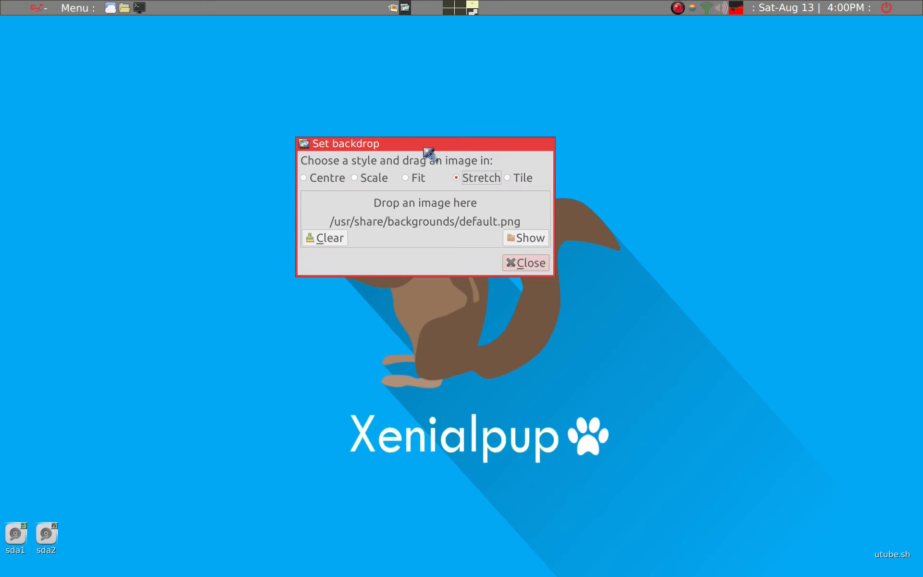
left_click_drag(422, 144, 579, 330)
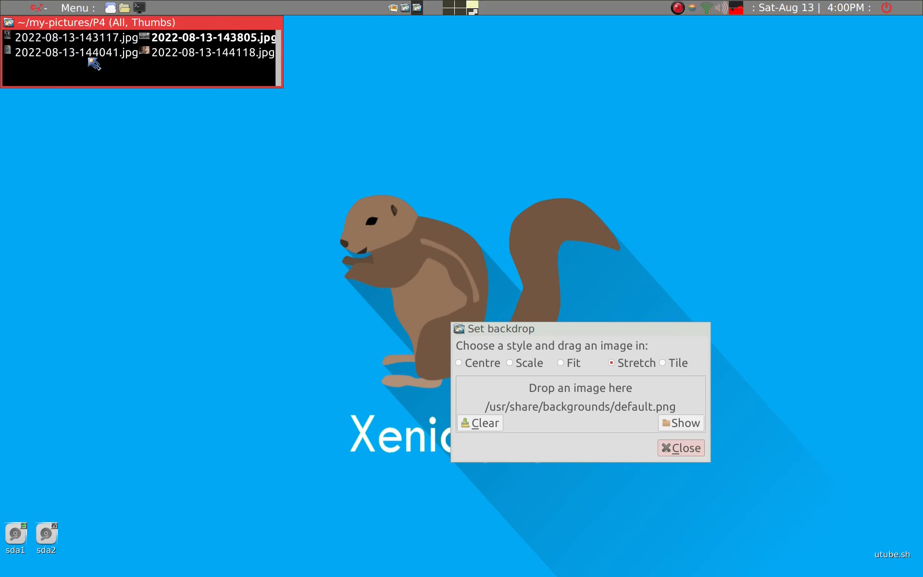
Enlarge the file thumbnails, set 2022-08-13-143805.jpg as the desktop backdrop image and close the file window.
key("equal")
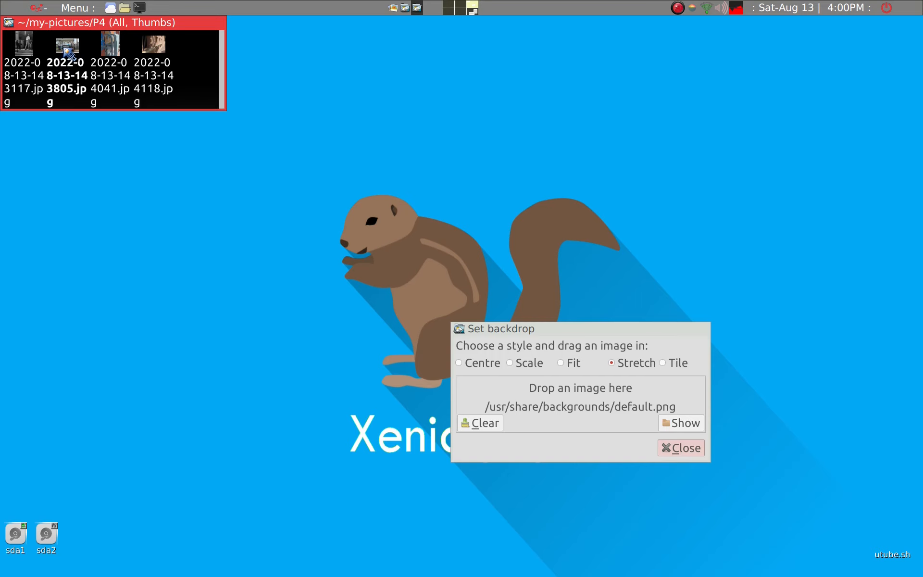
key("equal")
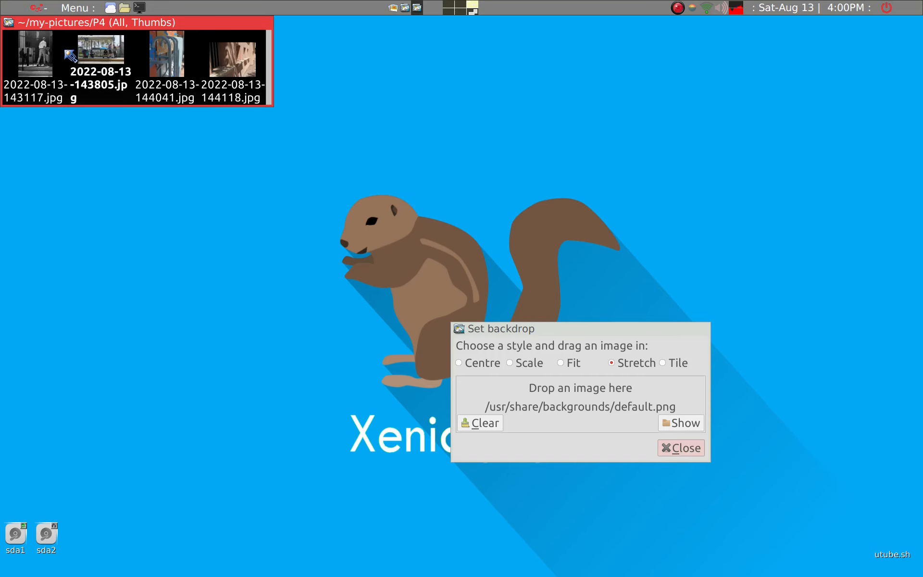
left_click_drag(87, 52, 565, 393)
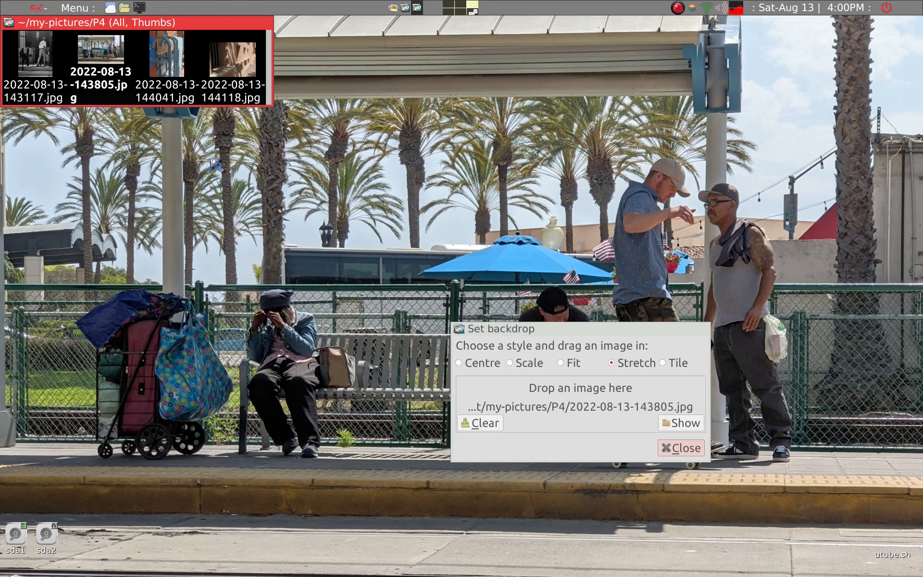
key("alt+F4")
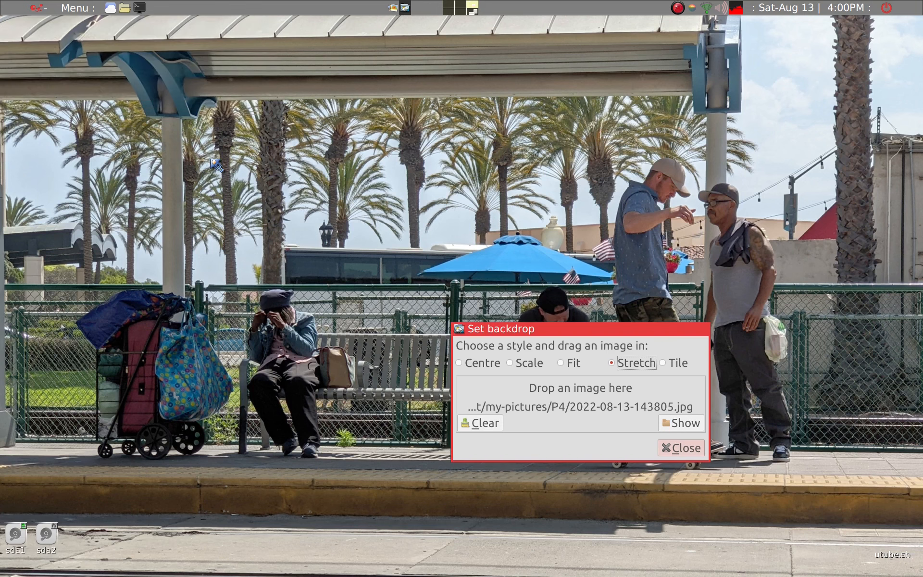
Compare the Fit and Stretch backdrop styles, keep Fit and close the backdrop settings.
left_click(577, 362)
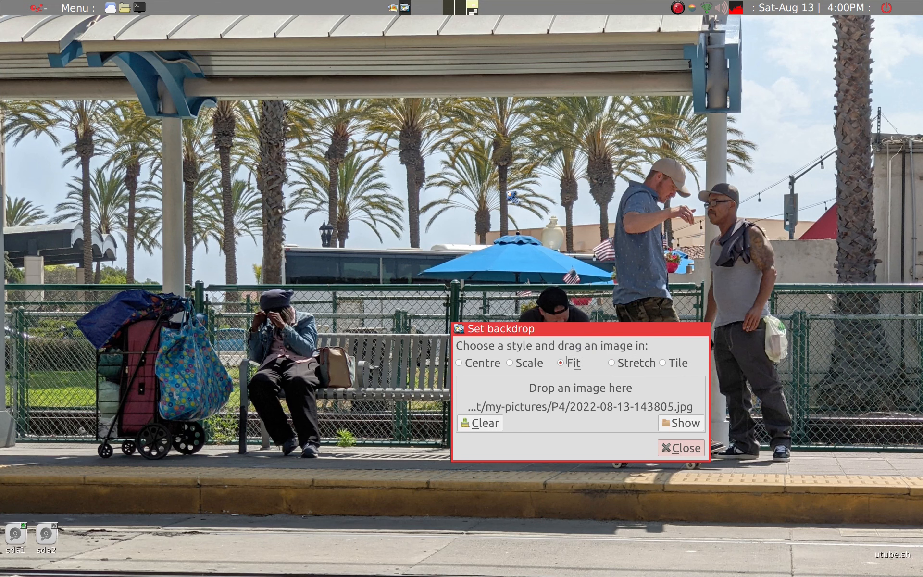
left_click(634, 361)
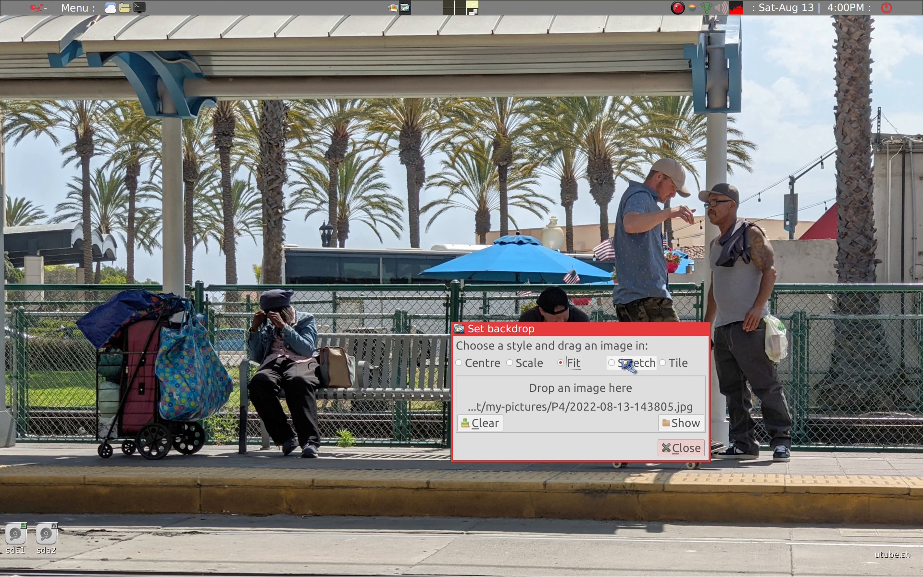
left_click(559, 363)
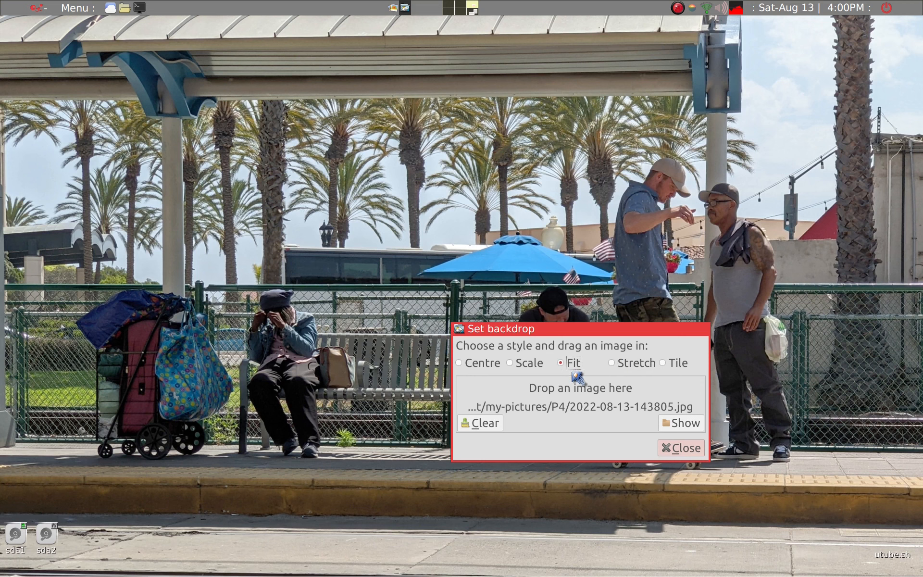
left_click(678, 449)
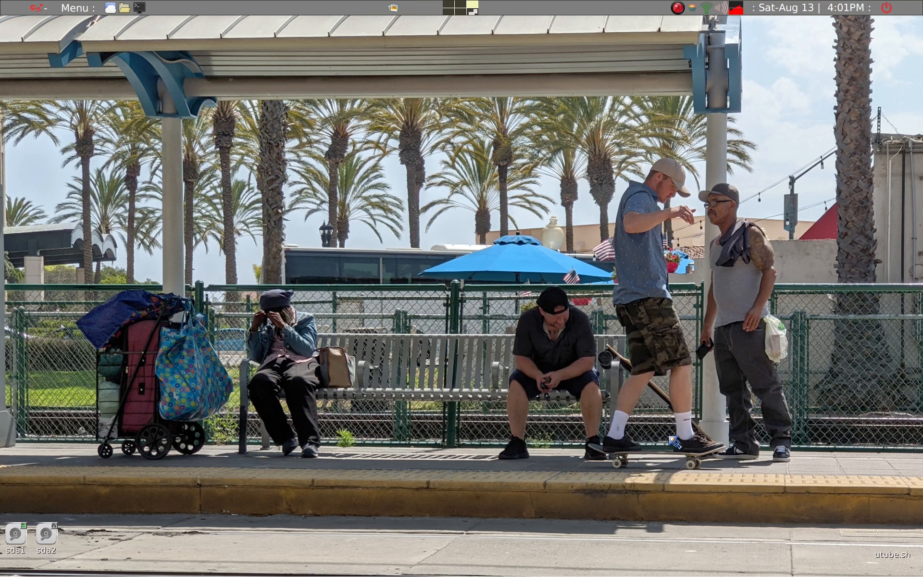